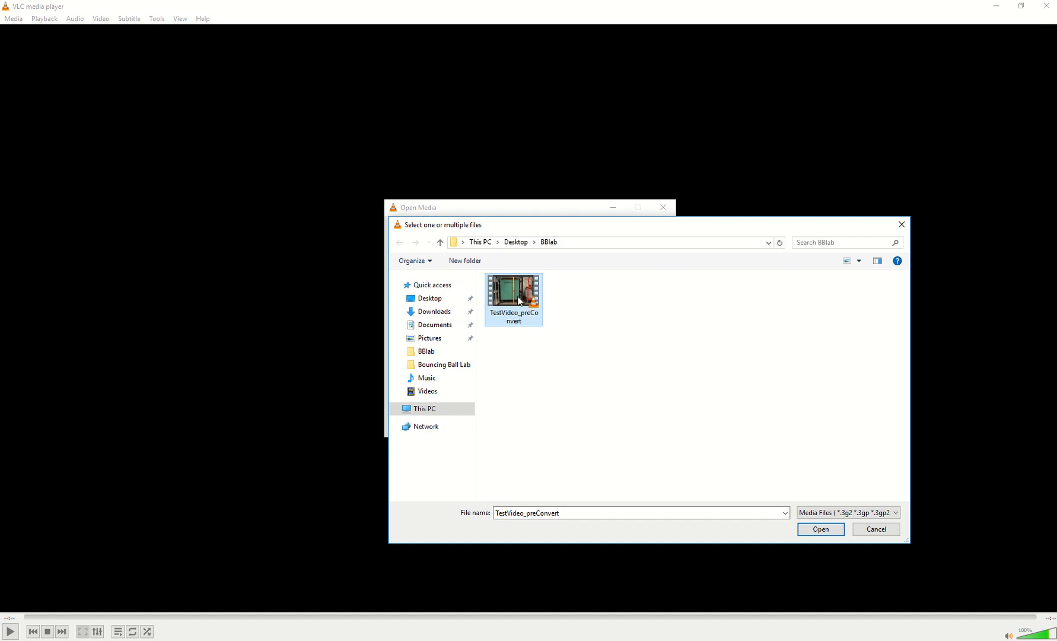
Load TestVideo_preConvert for conversion and select the Video - H.264 + MP3 (MP4) profile.
double_click(530, 314)
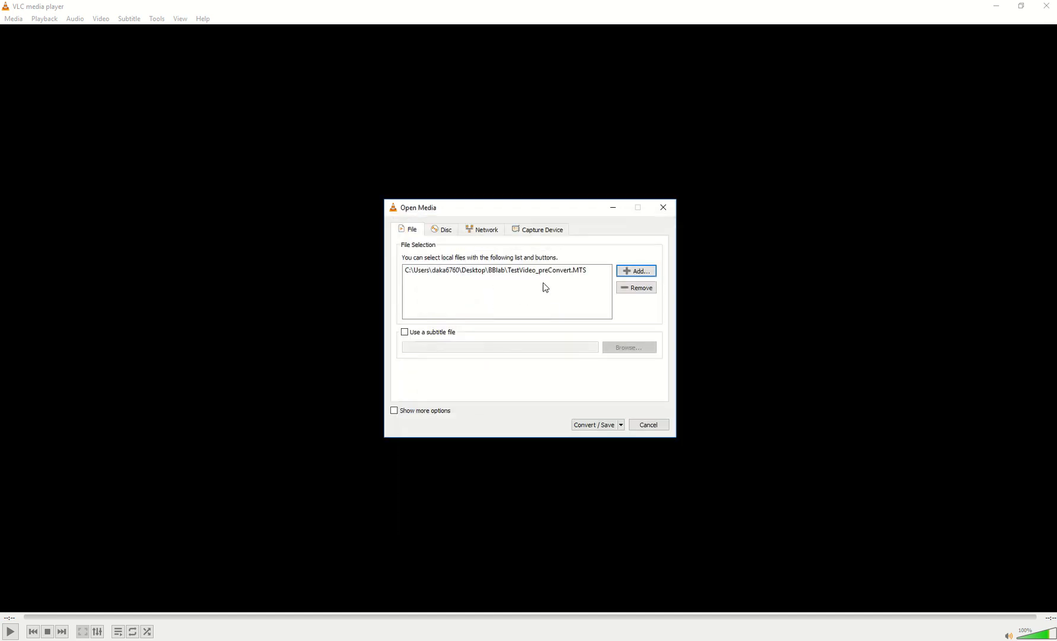
click(601, 426)
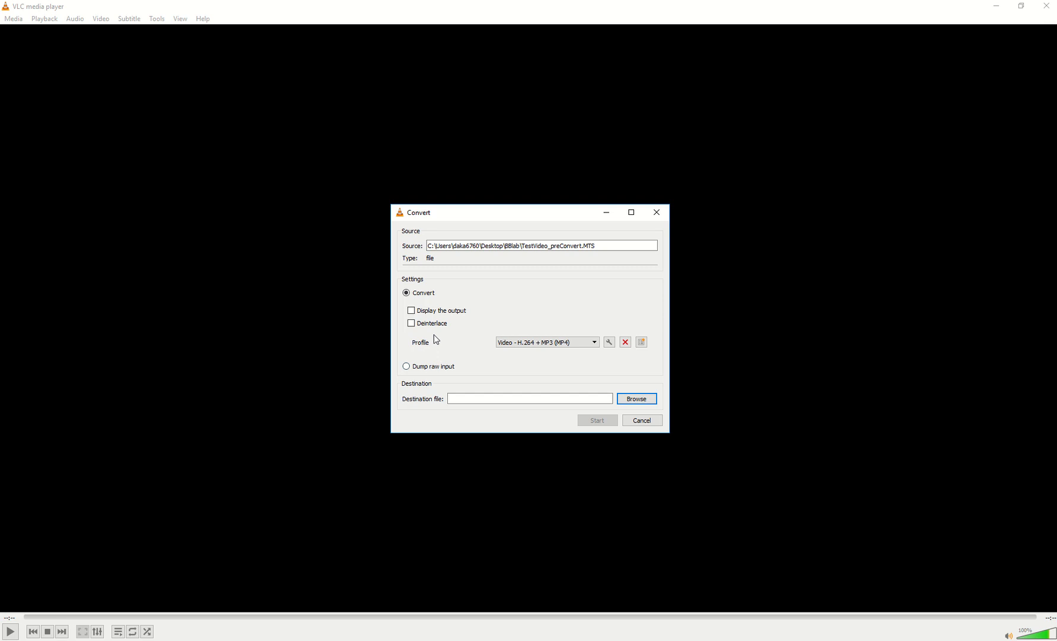
click(525, 346)
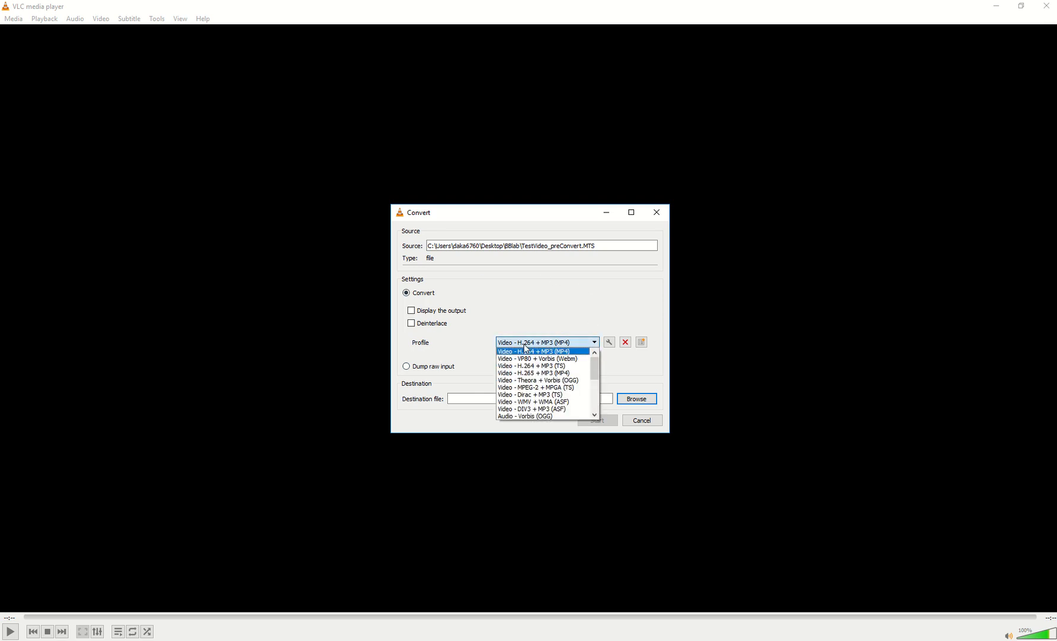
click(557, 353)
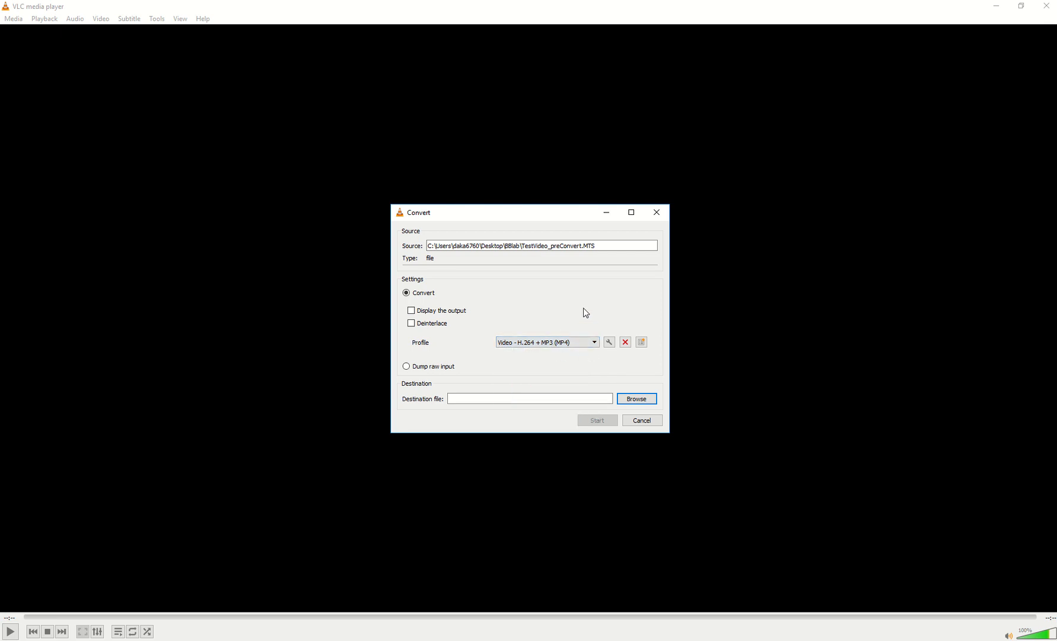
Edit the selected profile's video encoding parameters, choosing MPEG-4 as the codec and checking the bitrate.
click(609, 341)
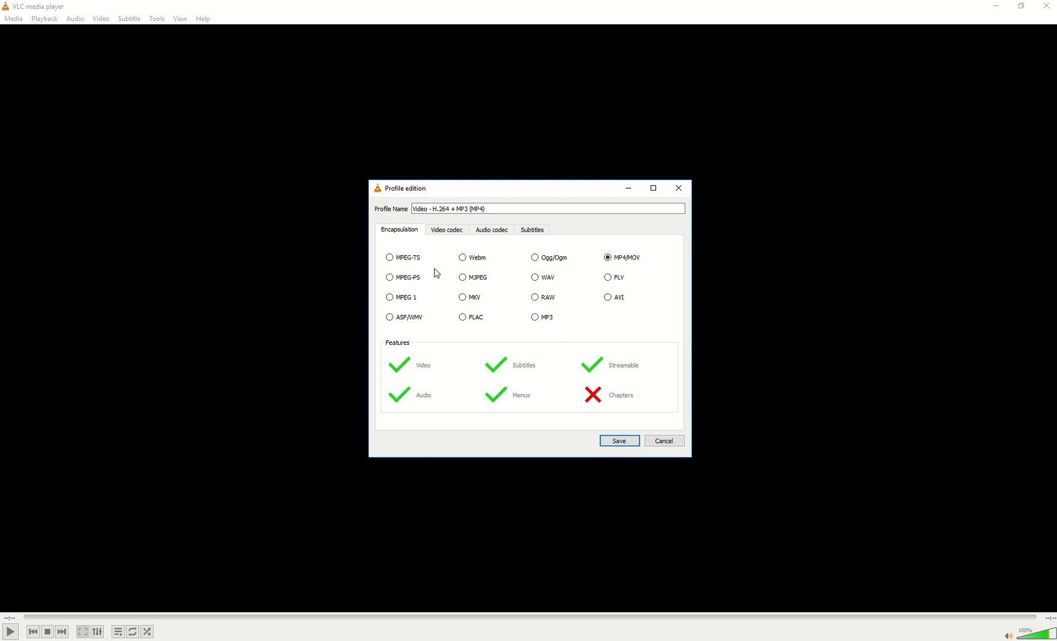
click(442, 232)
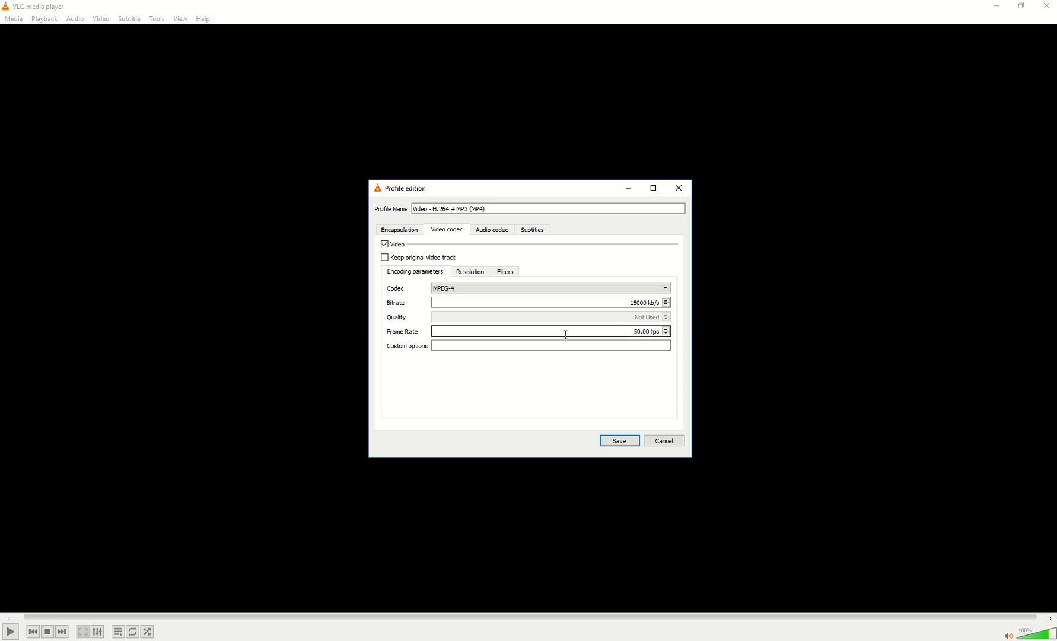
click(447, 289)
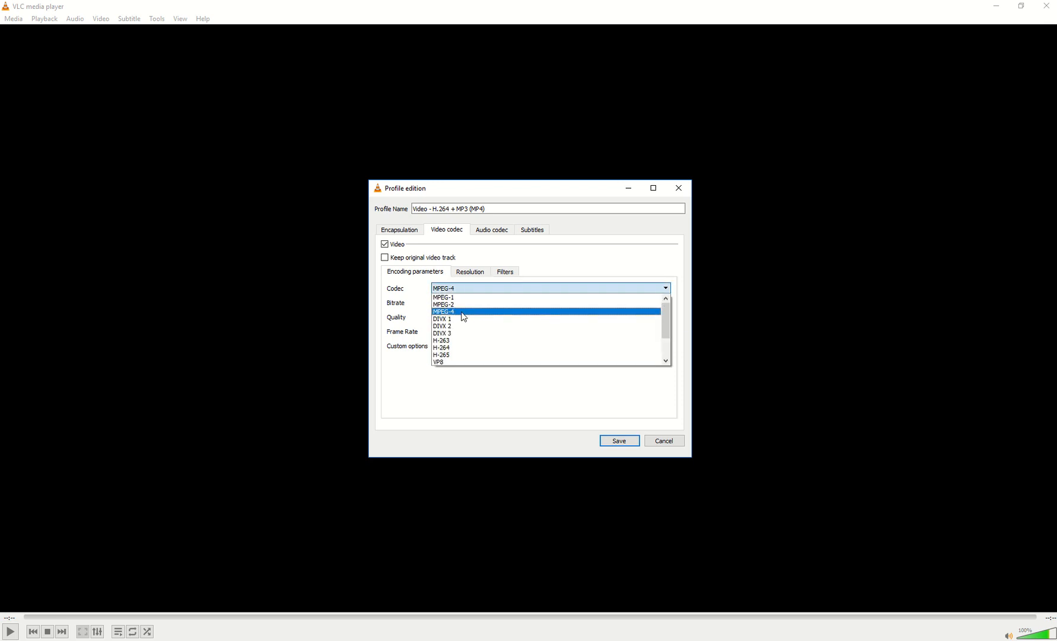
click(464, 316)
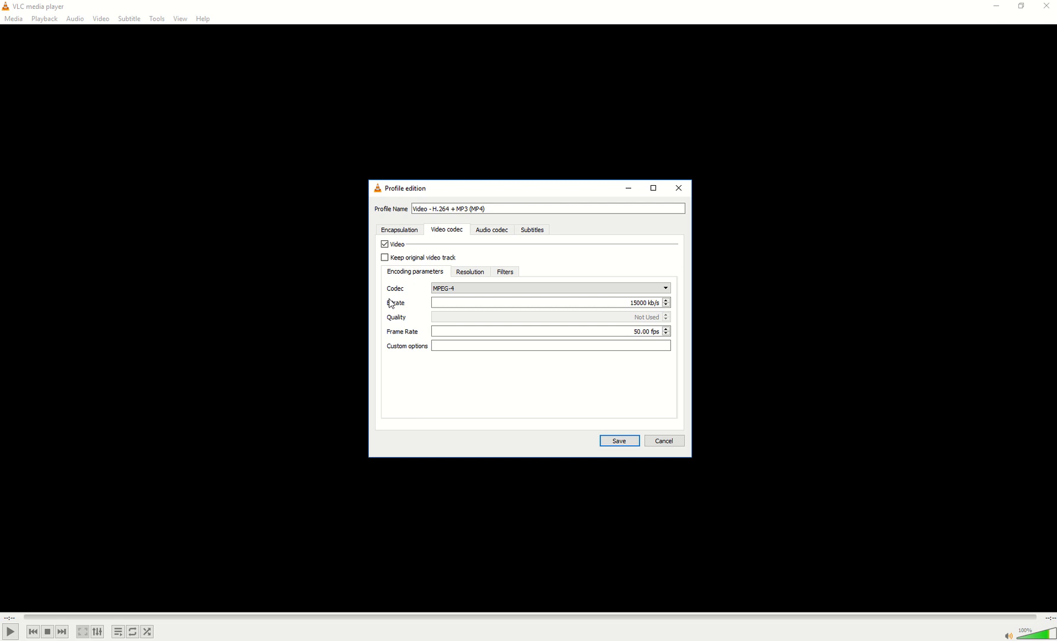
click(628, 306)
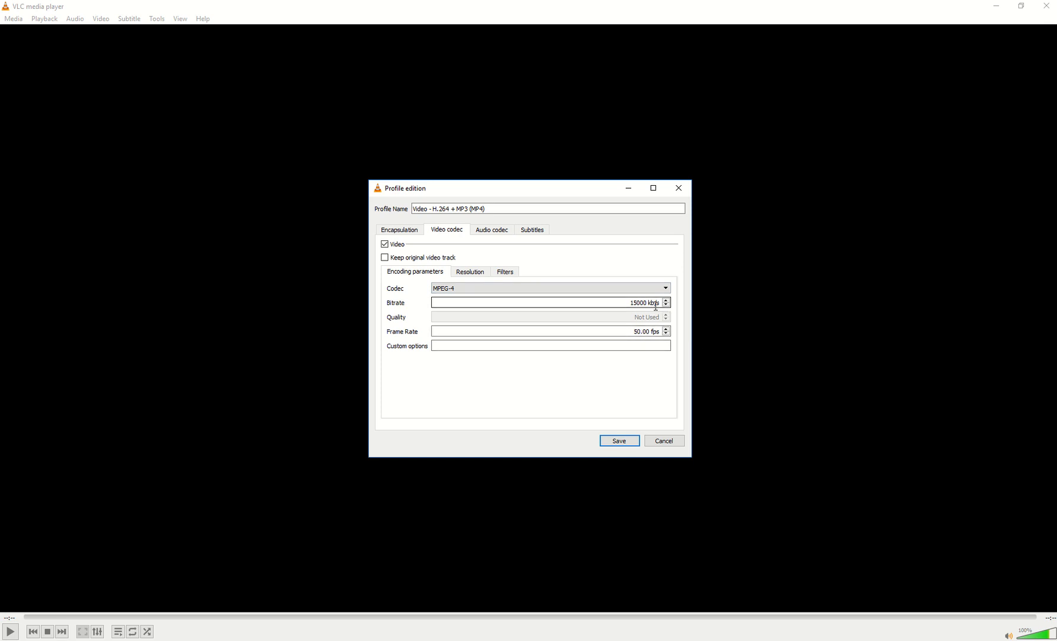
Turn off audio in the profile's audio codec settings and save the profile.
click(496, 231)
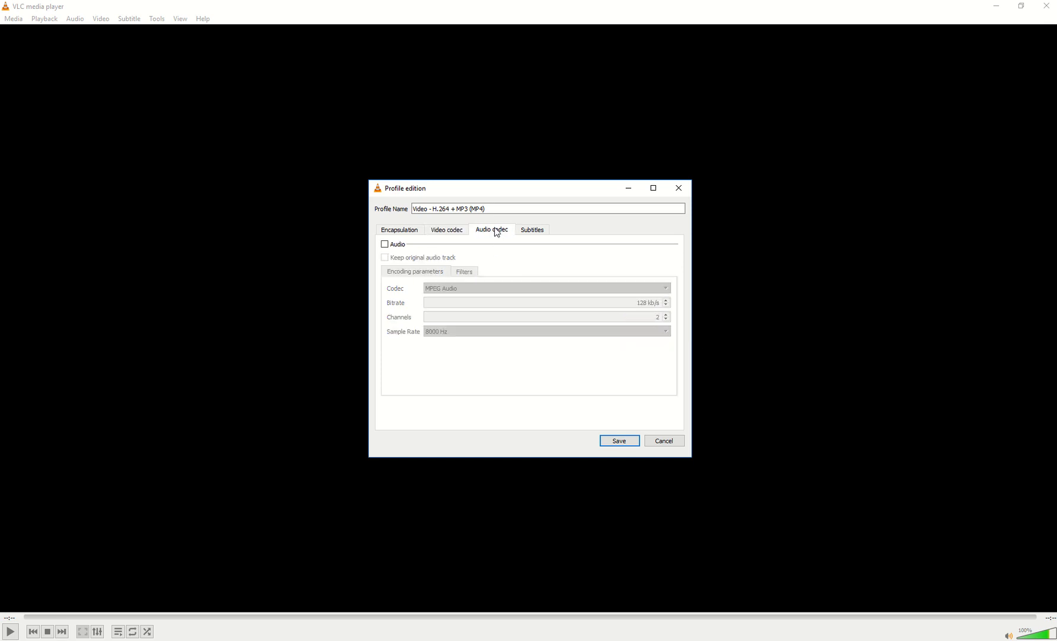
click(385, 243)
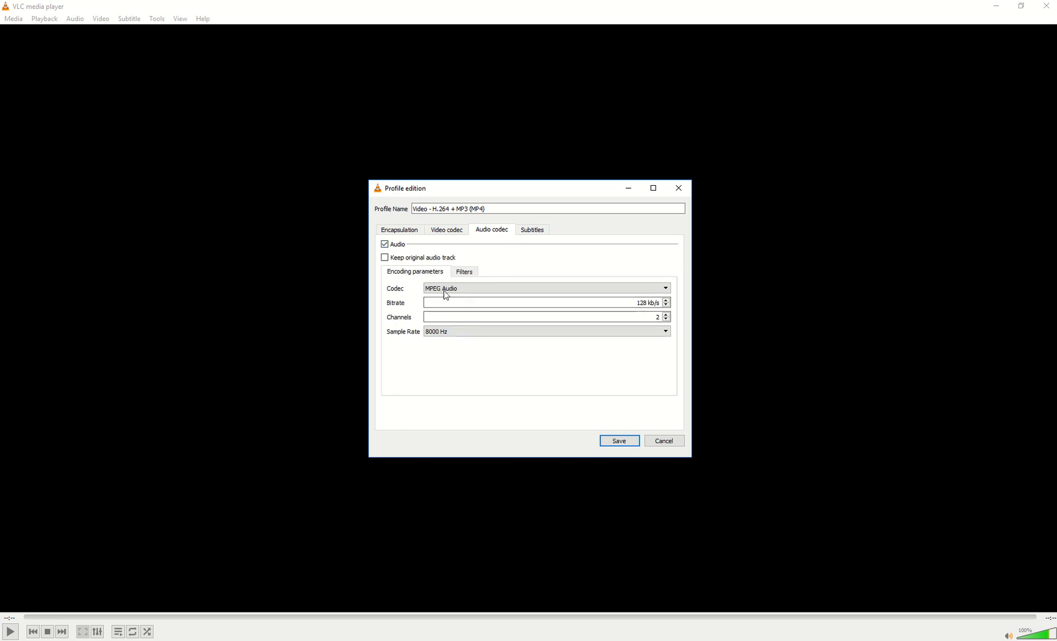
click(385, 244)
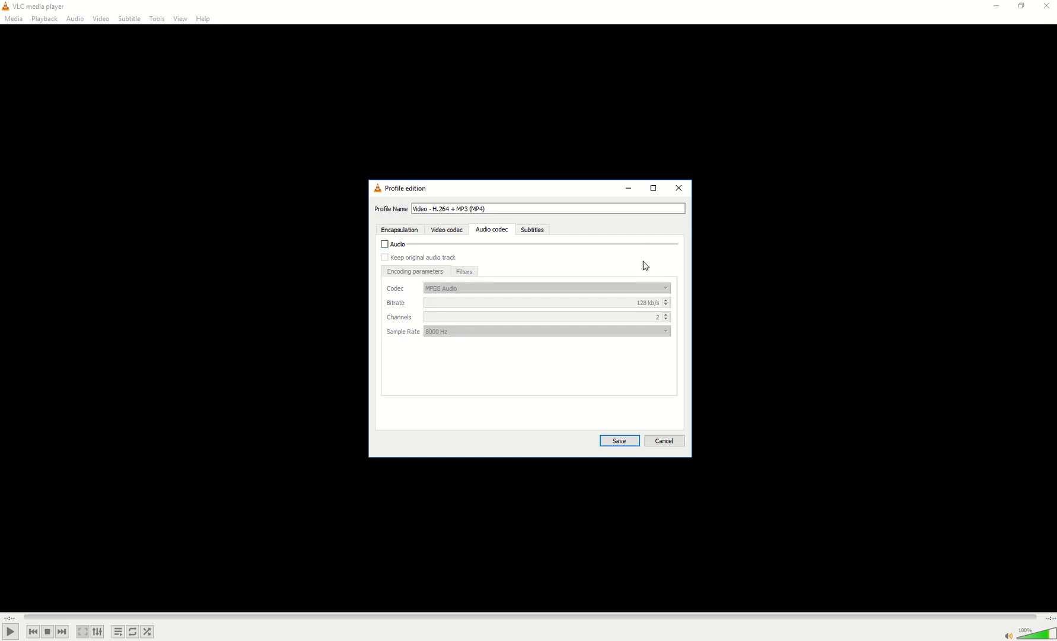
click(620, 442)
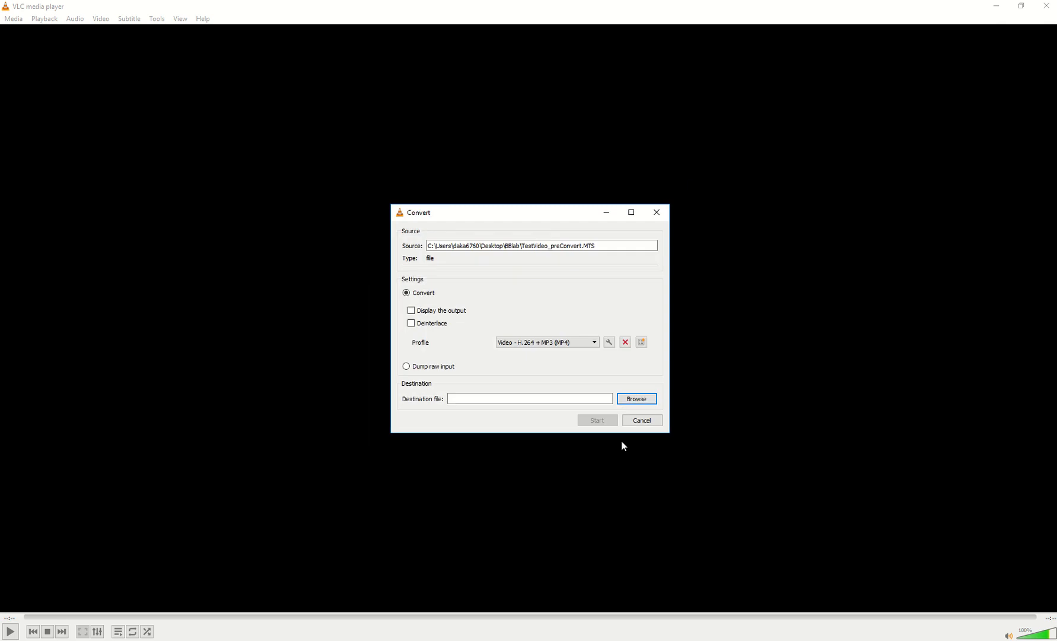
Choose the BBlab folder on the Desktop as the destination for the converted file.
click(636, 407)
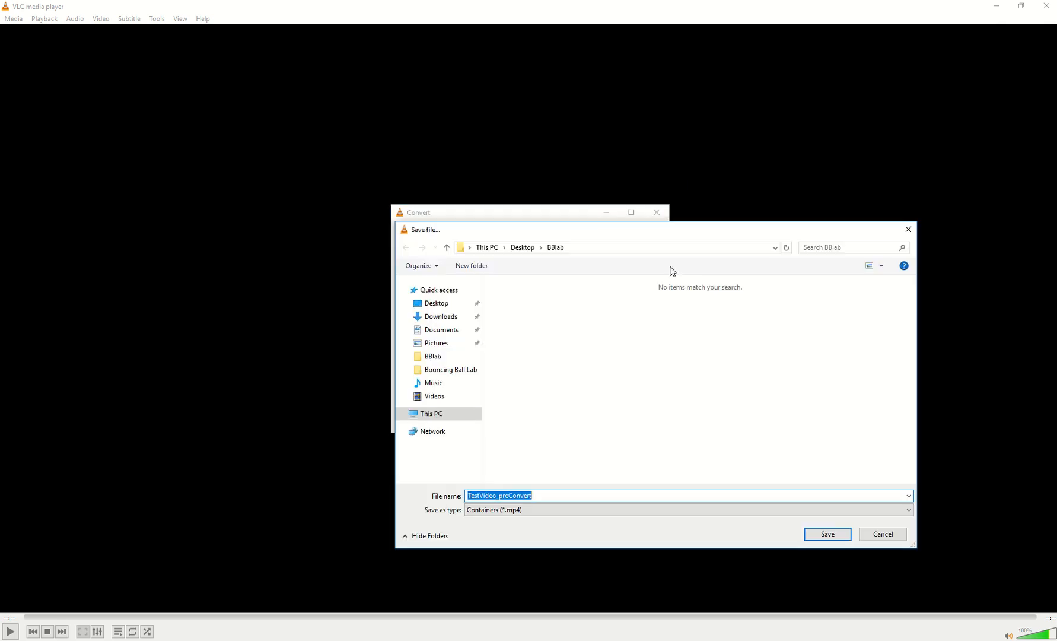
drag(662, 235, 892, 261)
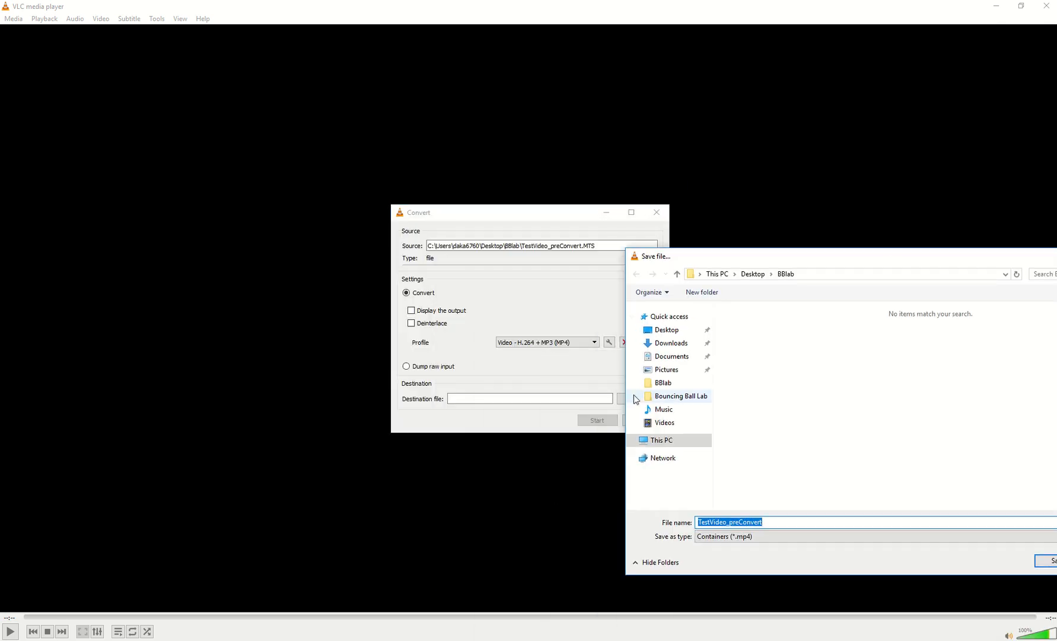
drag(752, 258, 539, 142)
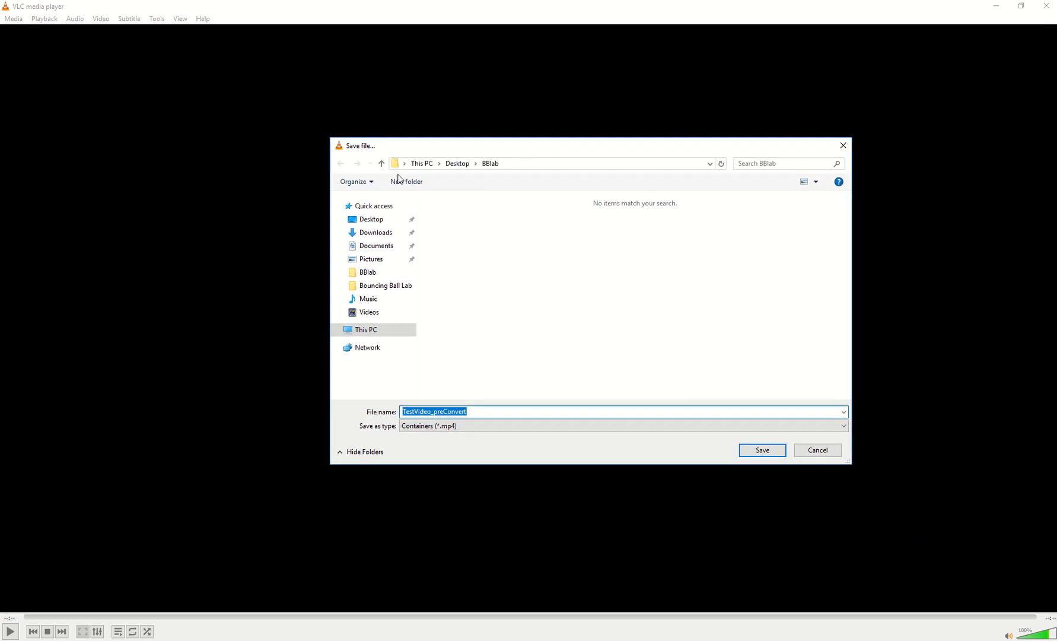
click(457, 163)
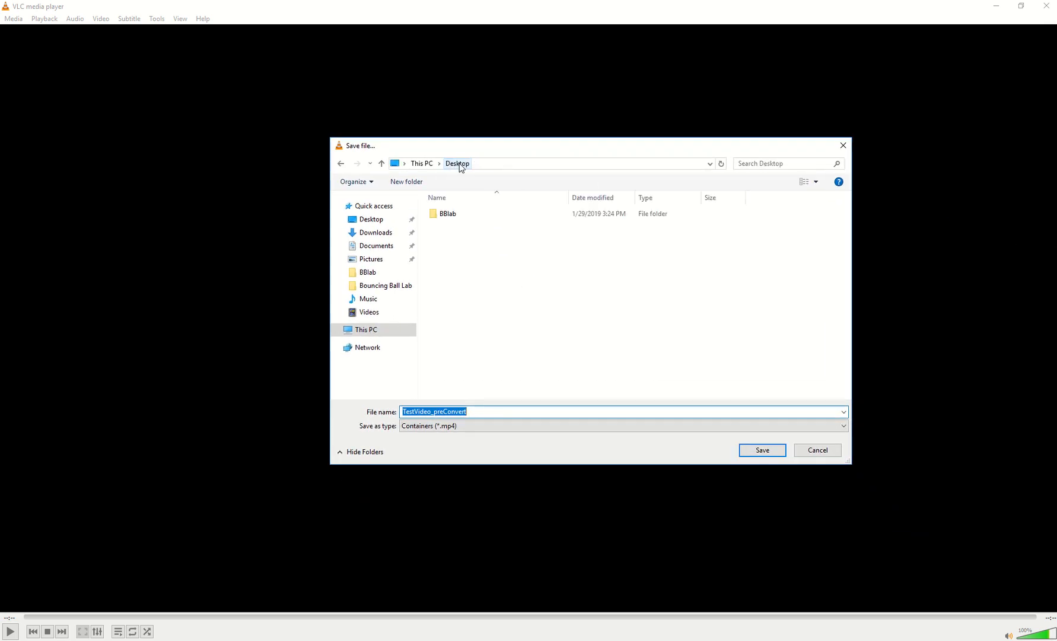
double_click(454, 220)
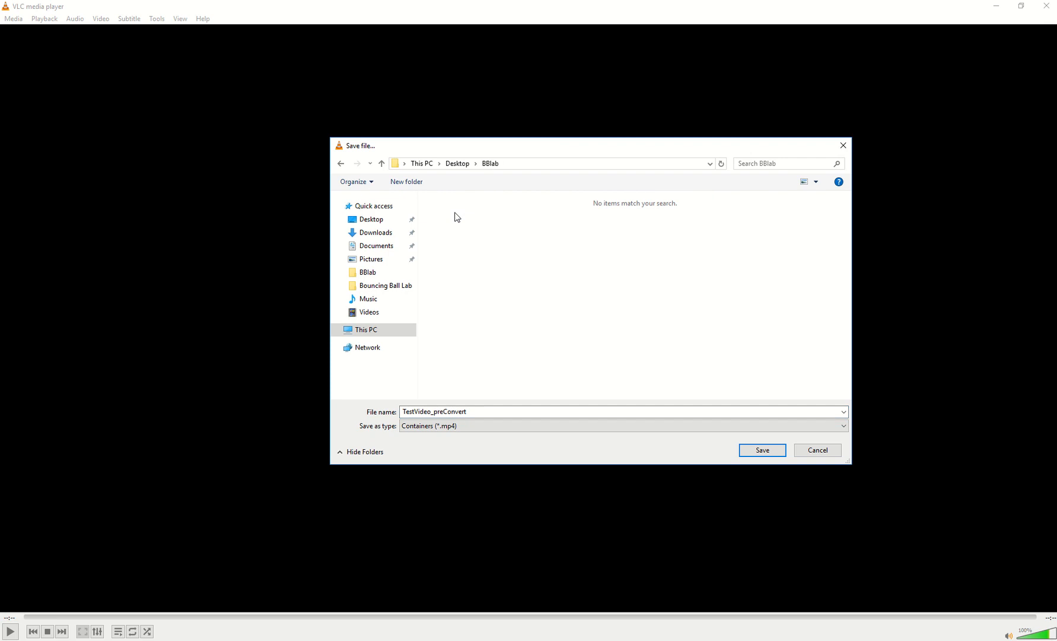
click(457, 163)
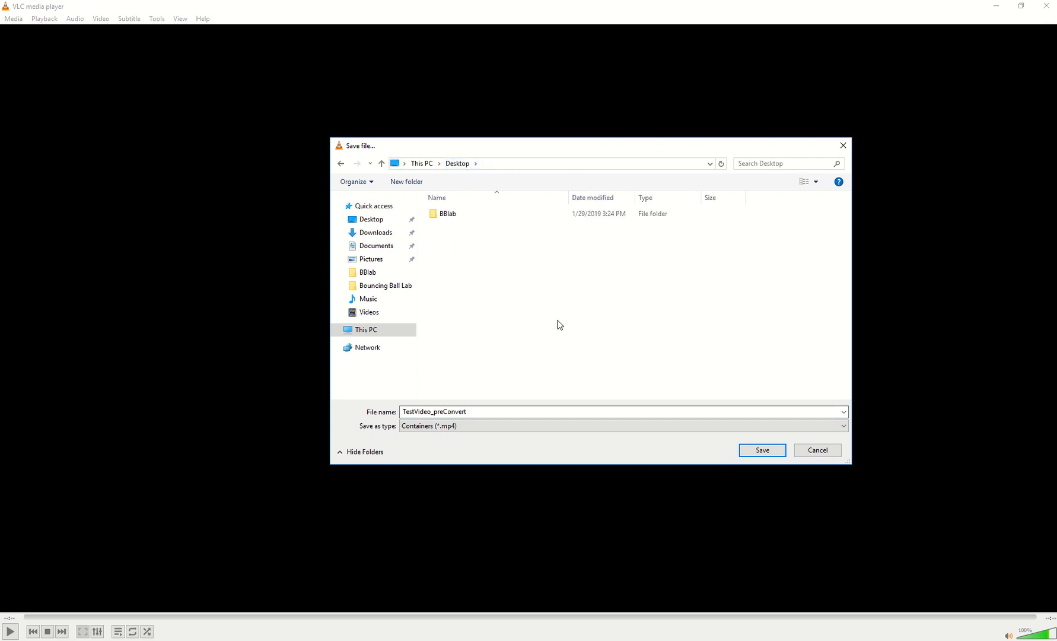
double_click(473, 216)
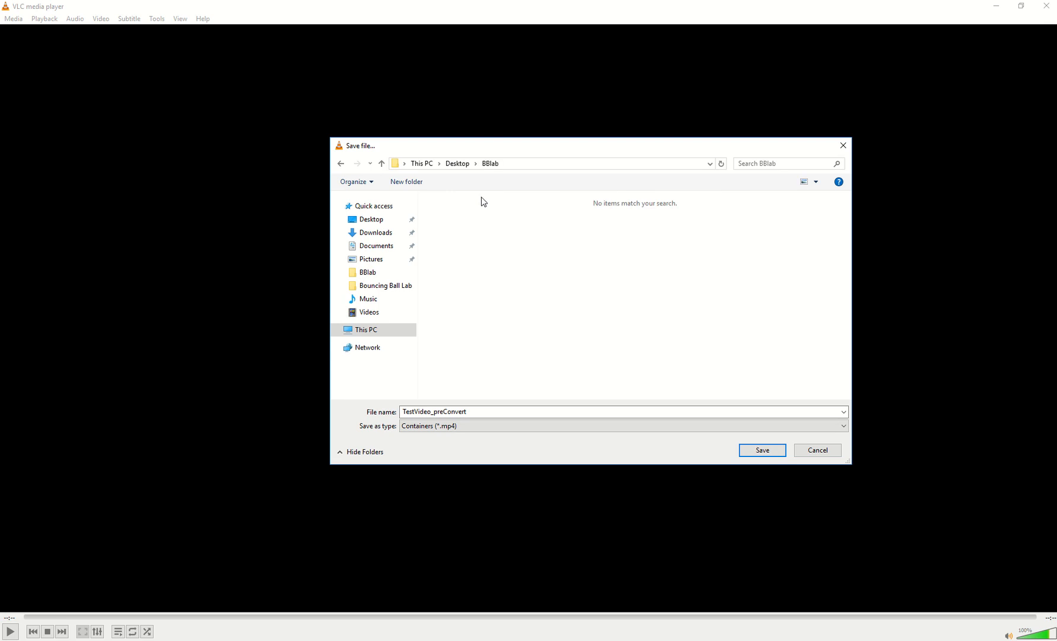
Name the output file TestVideo_postConvert and save it as the conversion destination.
click(469, 411)
click(439, 412)
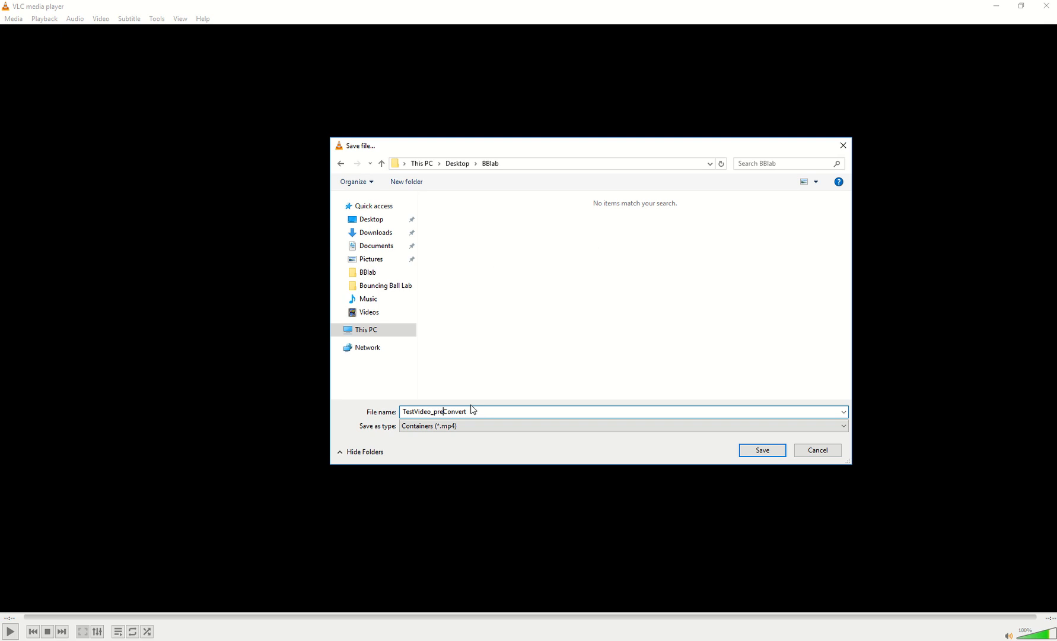
key(Delete)
key(BackSpace)
text(ost)
click(753, 454)
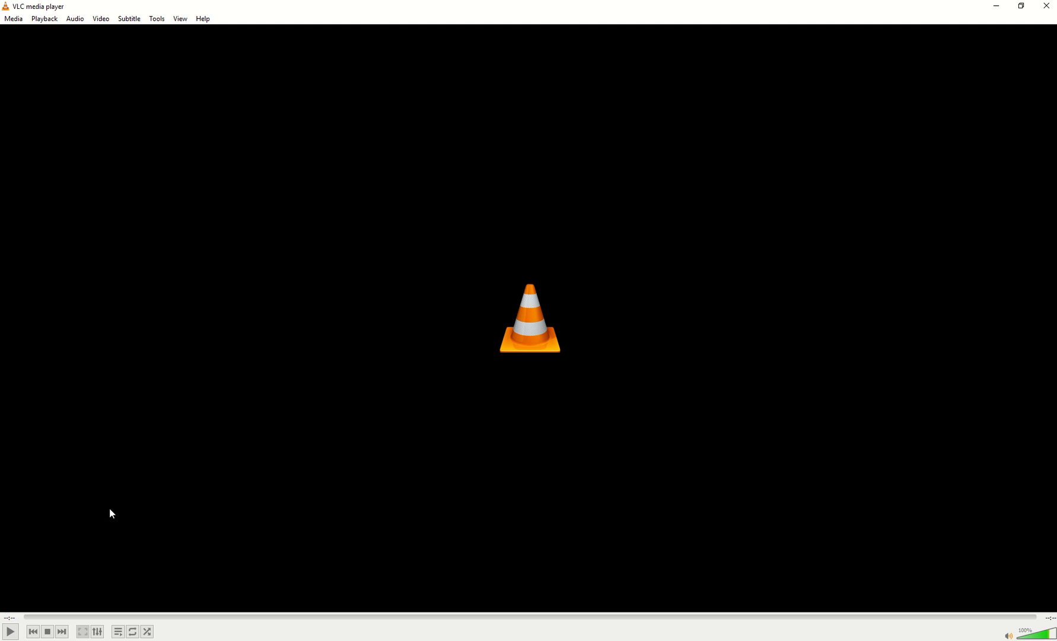
Switch to the BBlab folder in File Explorer and open TestVideo_postConvert to check the converted video.
mouse_move(146, 628)
click(157, 608)
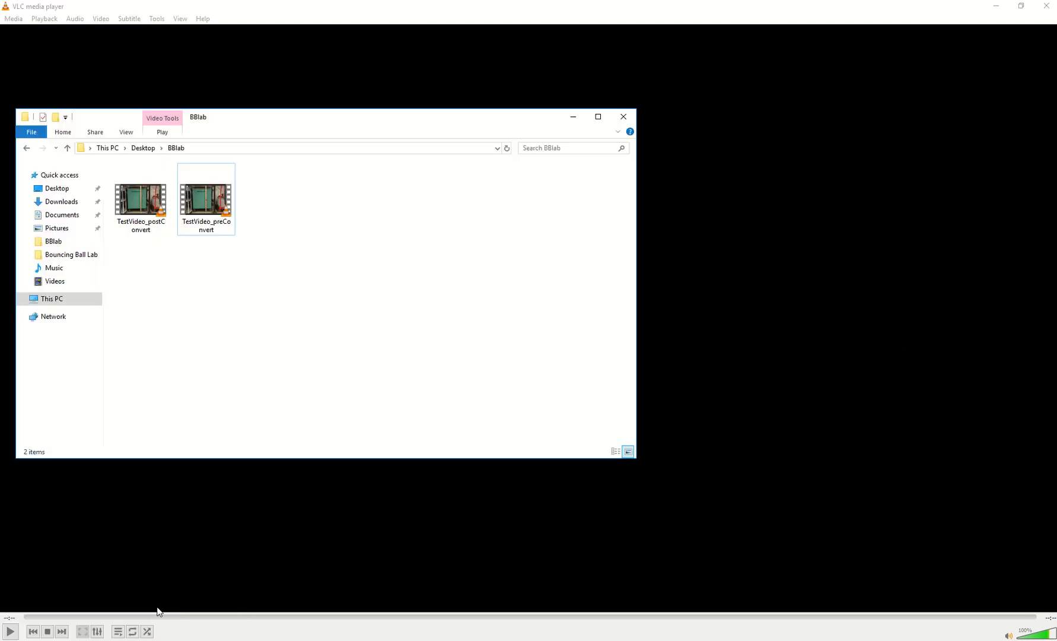
click(221, 228)
click(147, 229)
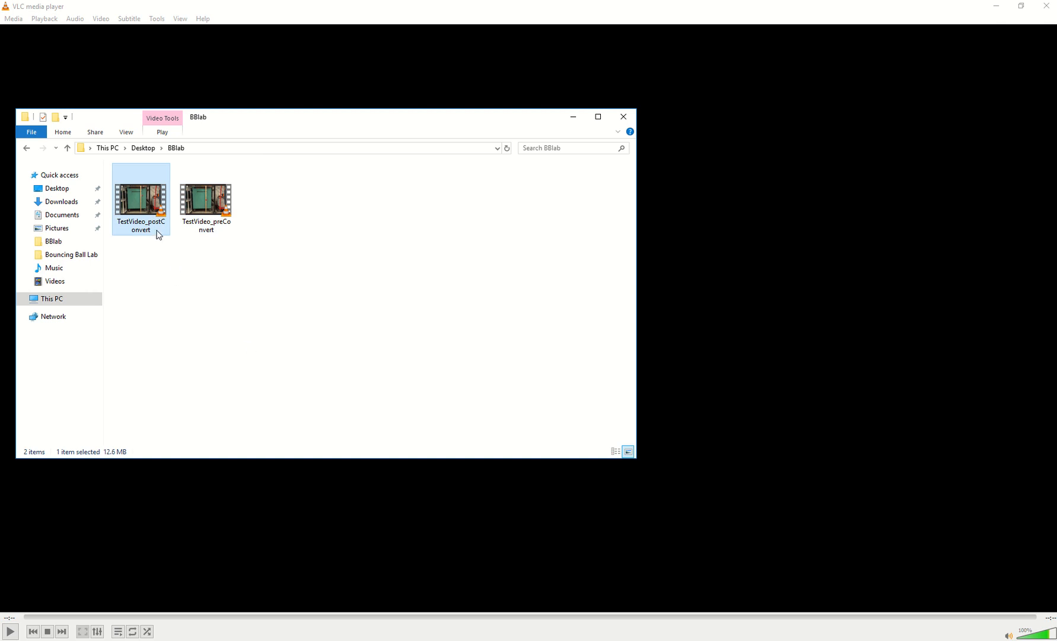
double_click(150, 207)
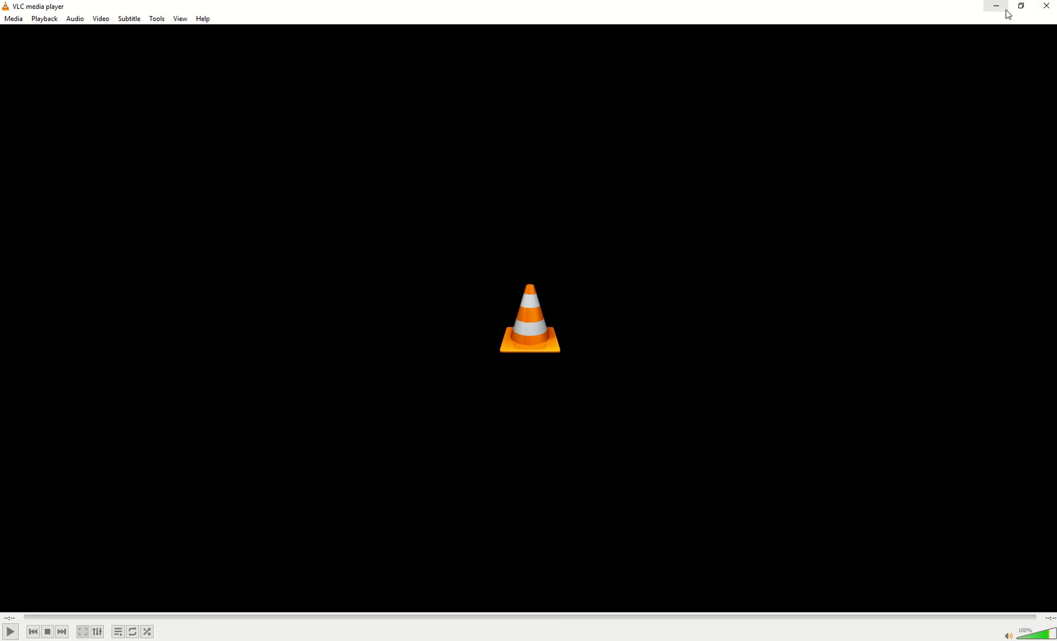
Find and launch Logger Pro 3.15.
key(super)
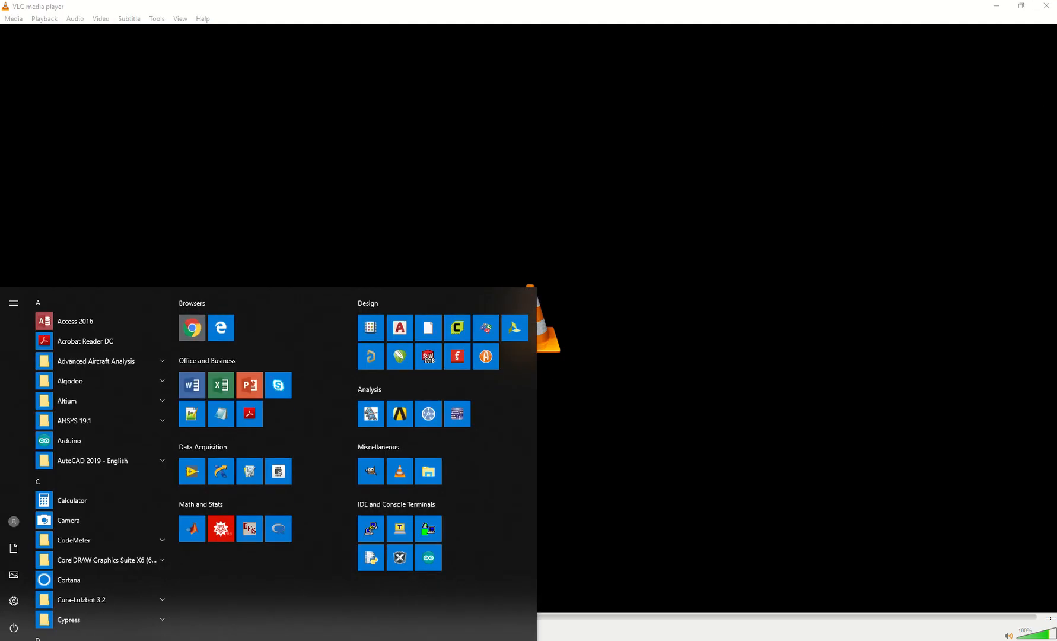
text(logger)
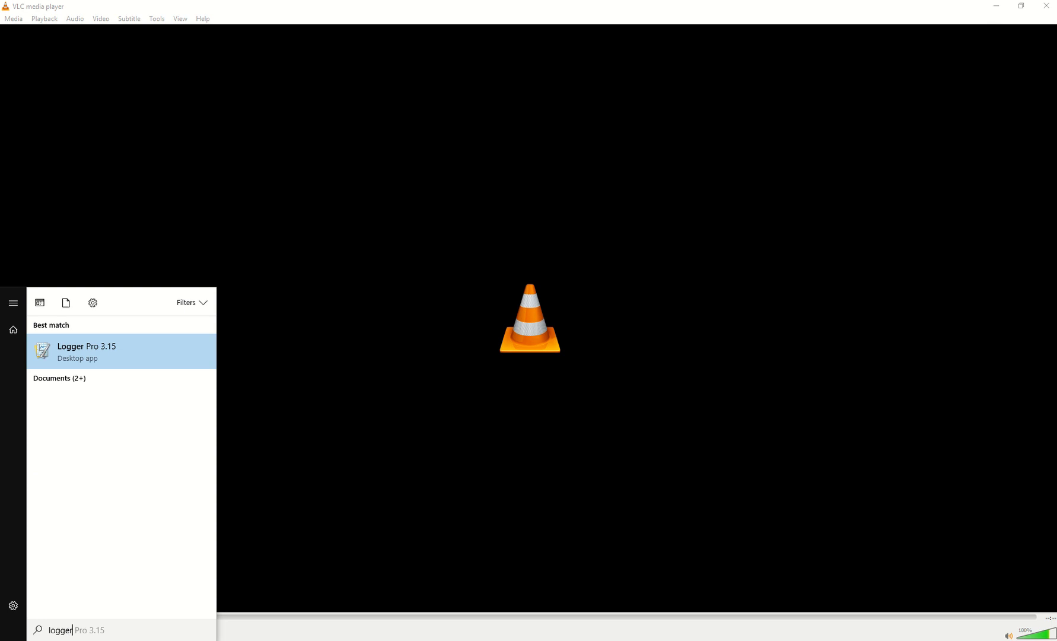
key(Return)
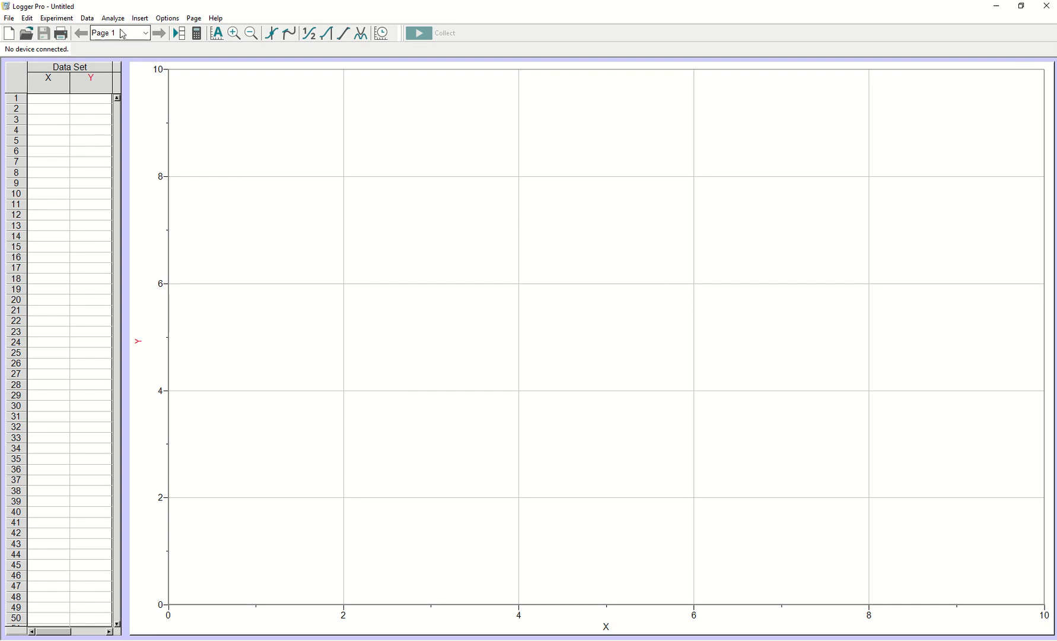
Insert the TestVideo_postConvert movie from the BBlab folder into the page.
click(140, 19)
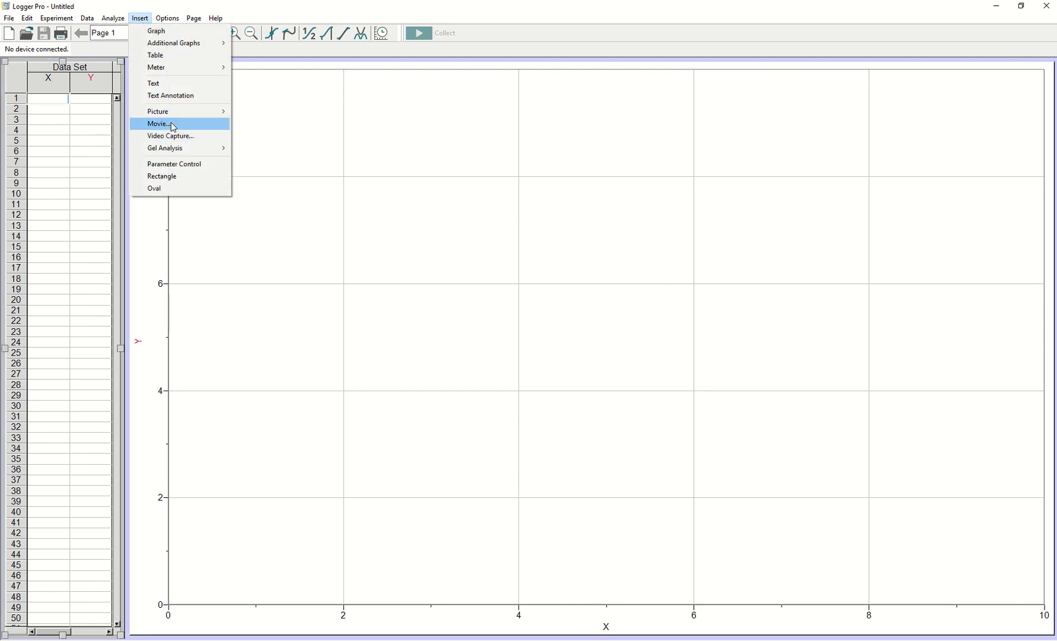
click(171, 124)
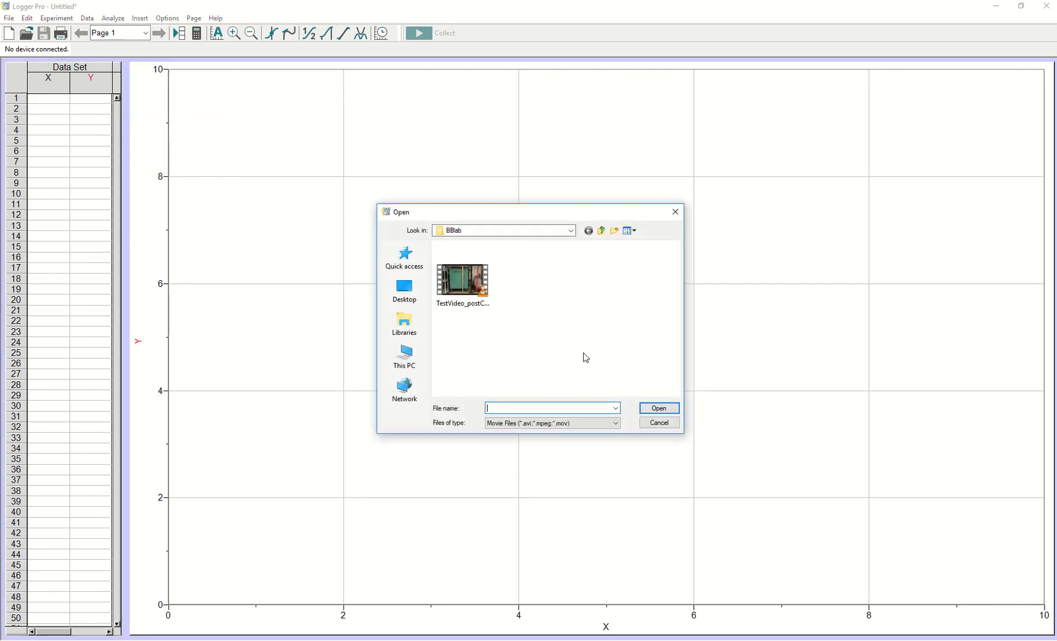
click(468, 285)
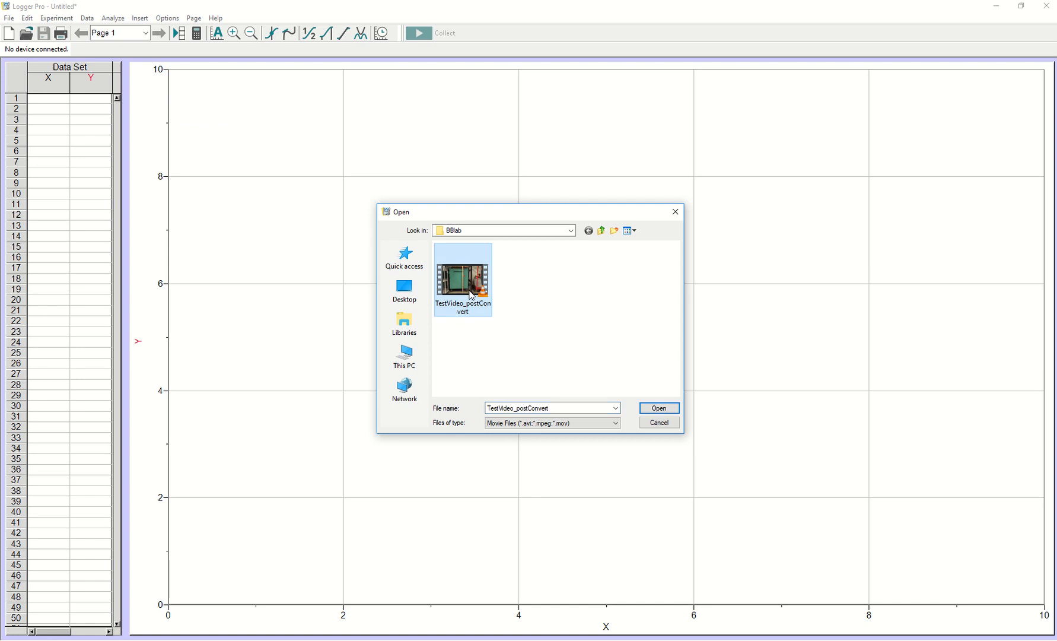
click(660, 409)
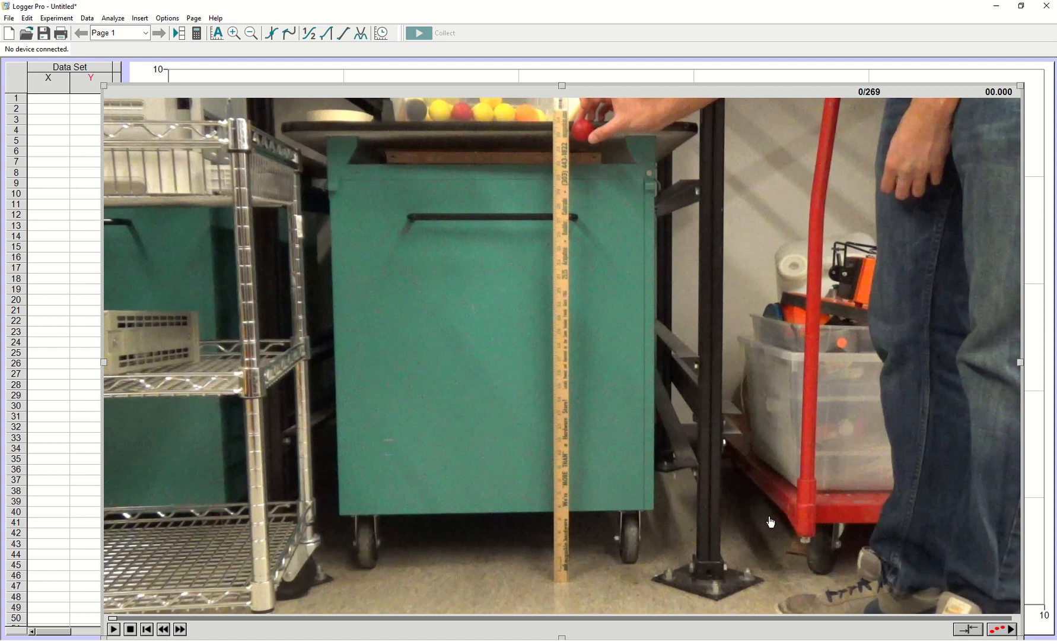
Enable video analysis, play the movie past the ball's release, and rewind it to frame 53.
click(1003, 630)
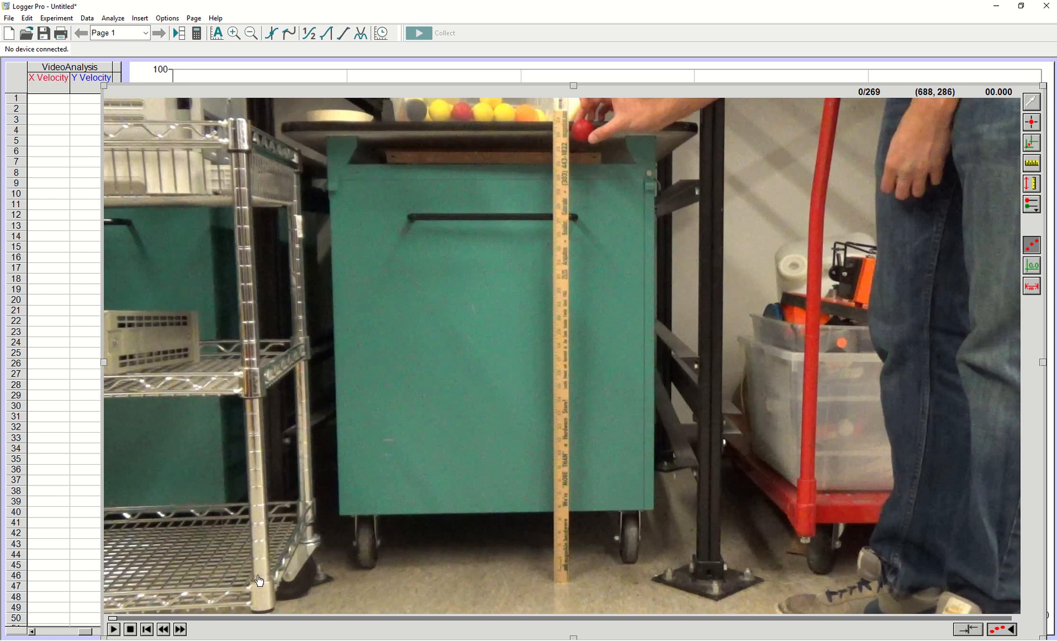
click(113, 628)
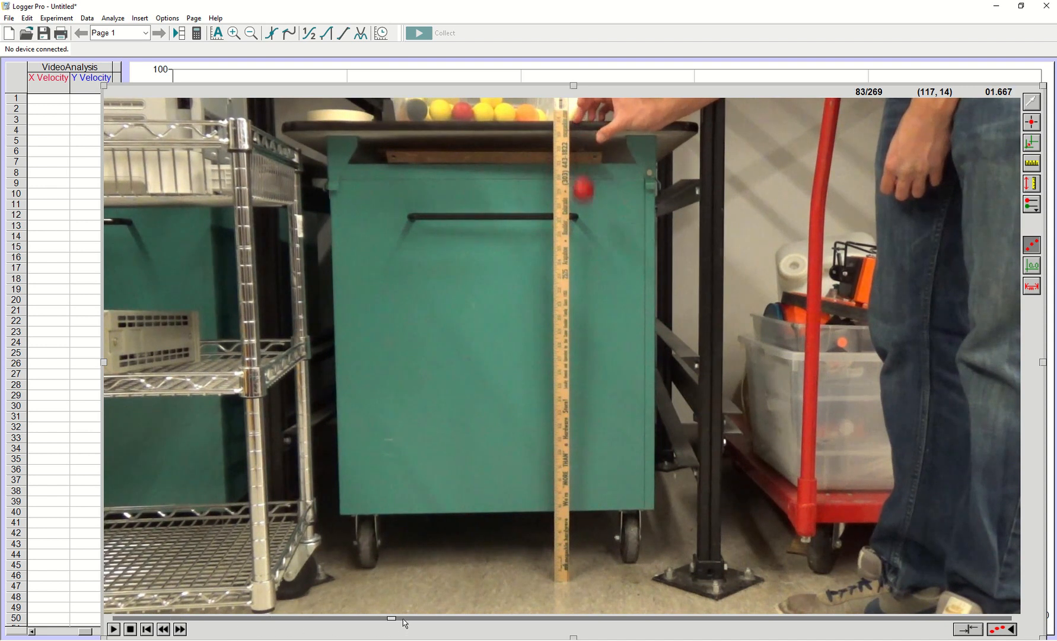
drag(402, 623, 299, 622)
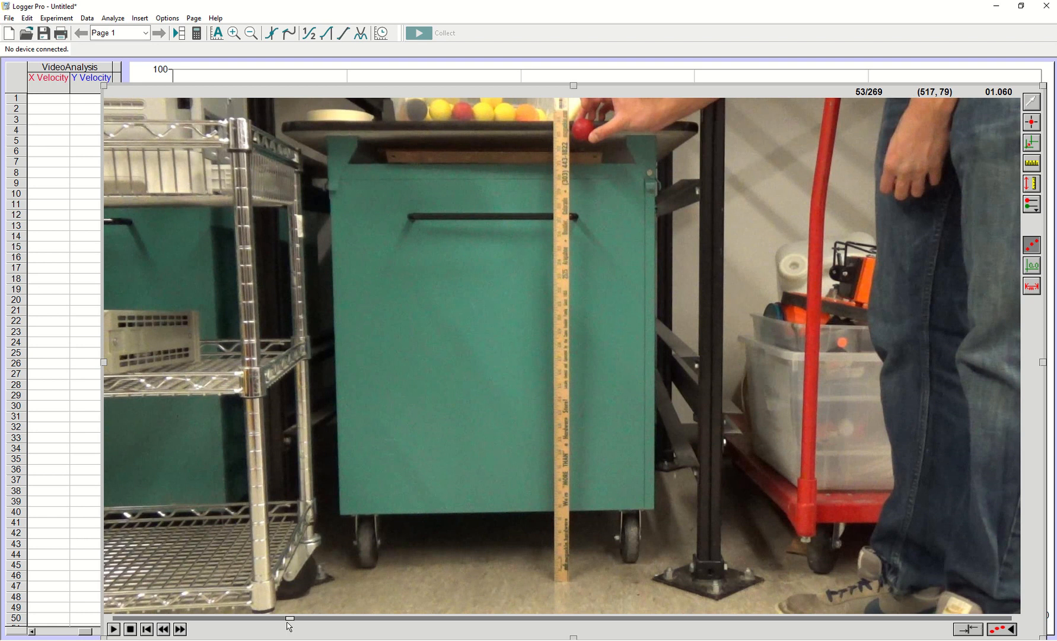
Advance the movie to frame 64 and set the coordinate origin at the top edge of the held red ball.
drag(291, 619, 333, 620)
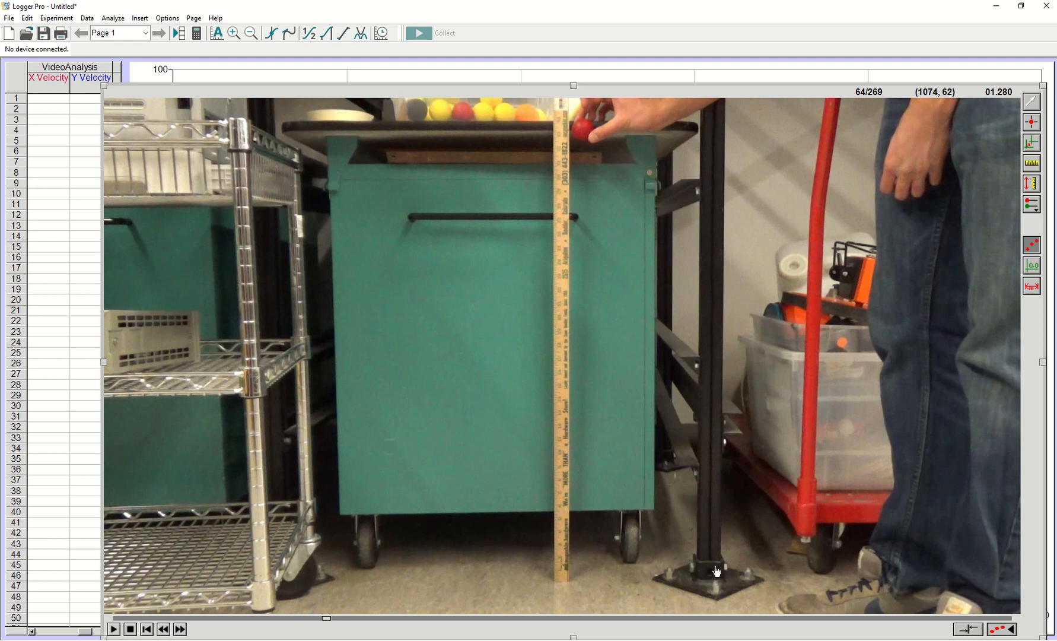
click(1034, 142)
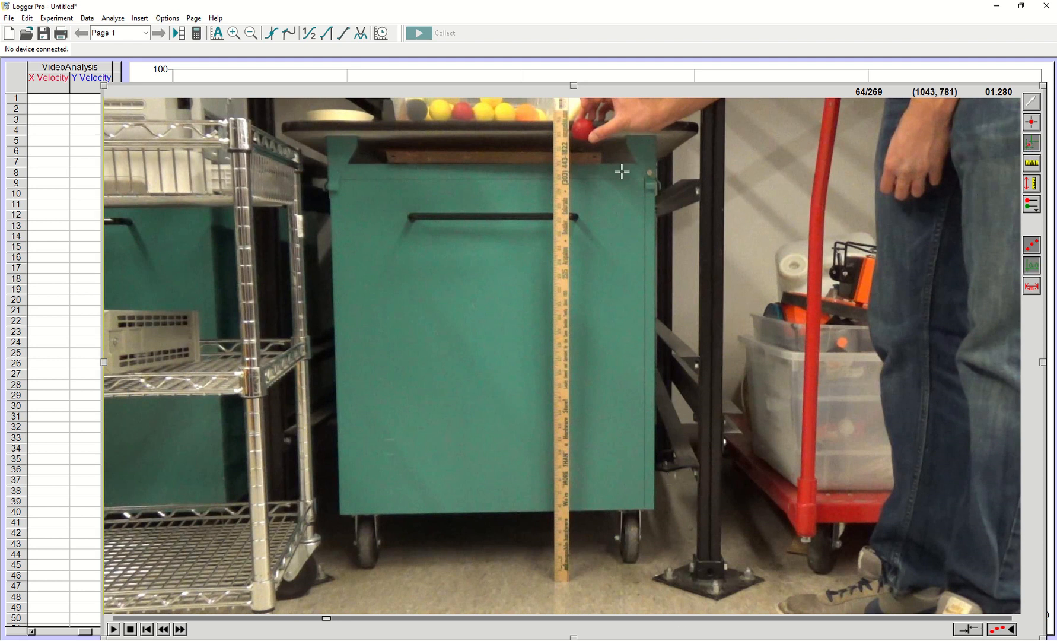
click(581, 120)
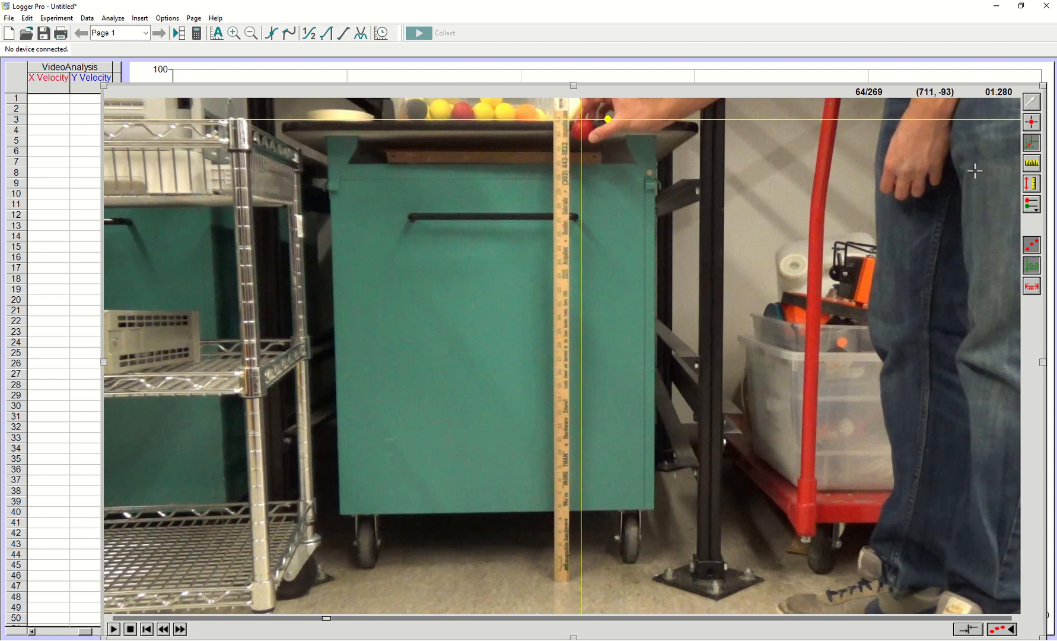
Set the movie scale along the lowest section of the wooden ruler, starting at its bottom end, to a distance of 6 in.
click(1034, 164)
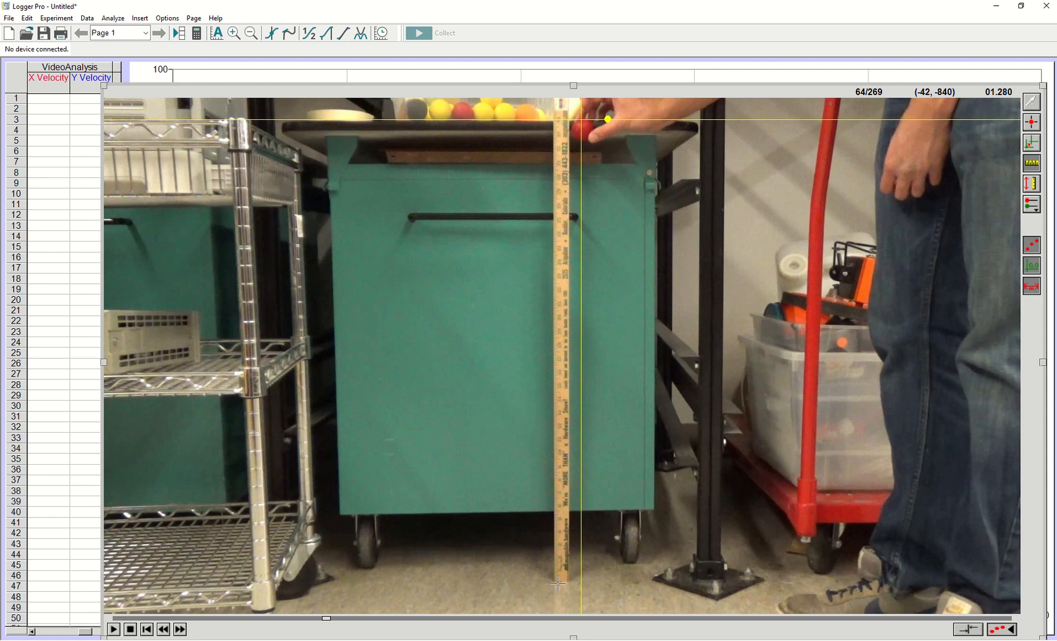
drag(559, 582, 560, 498)
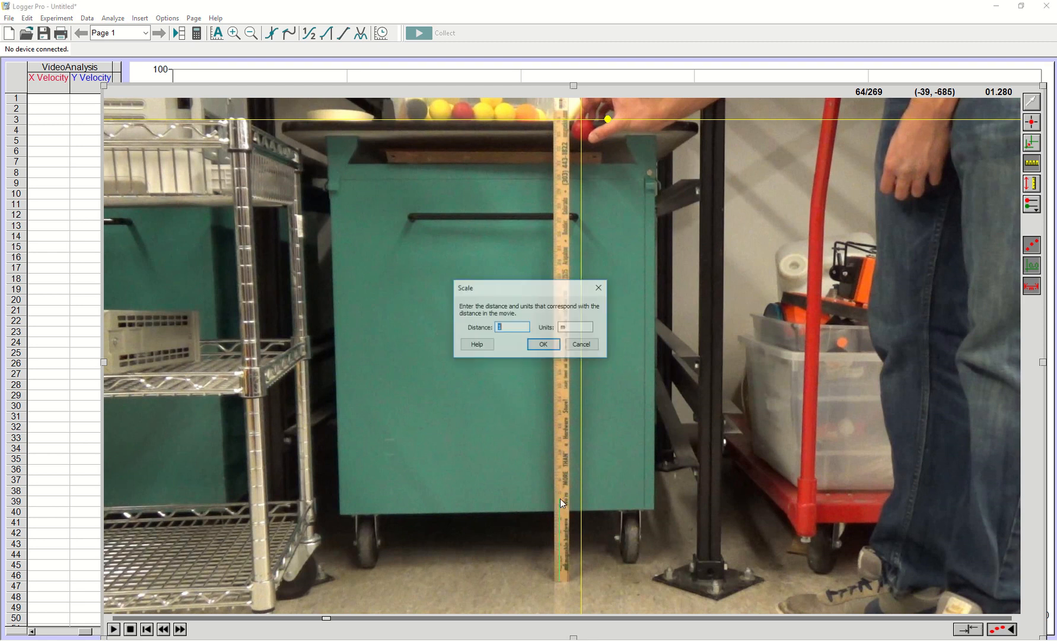
click(570, 328)
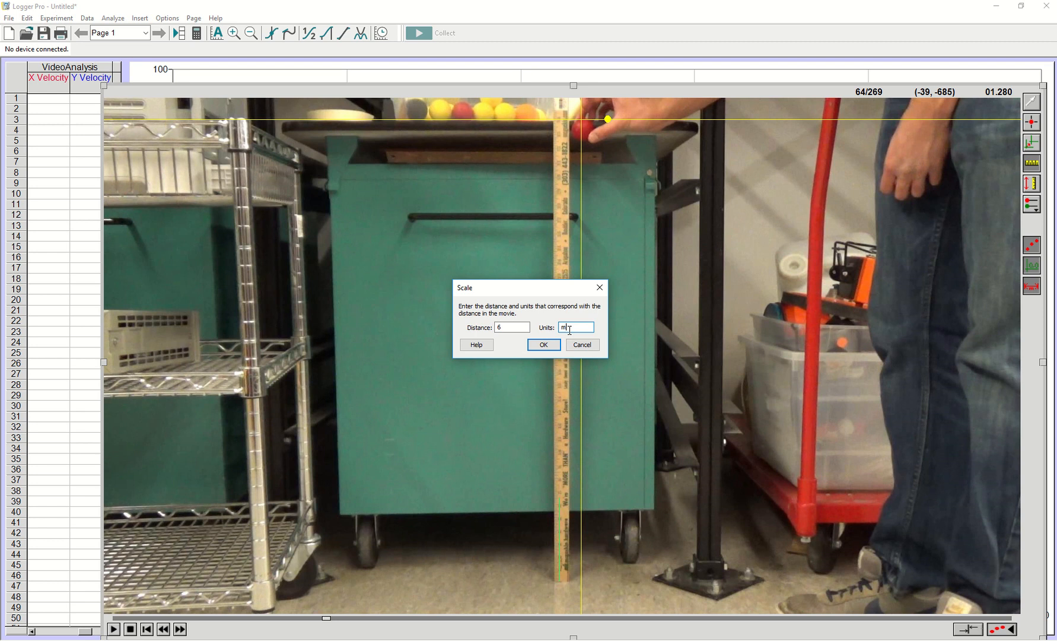
click(543, 345)
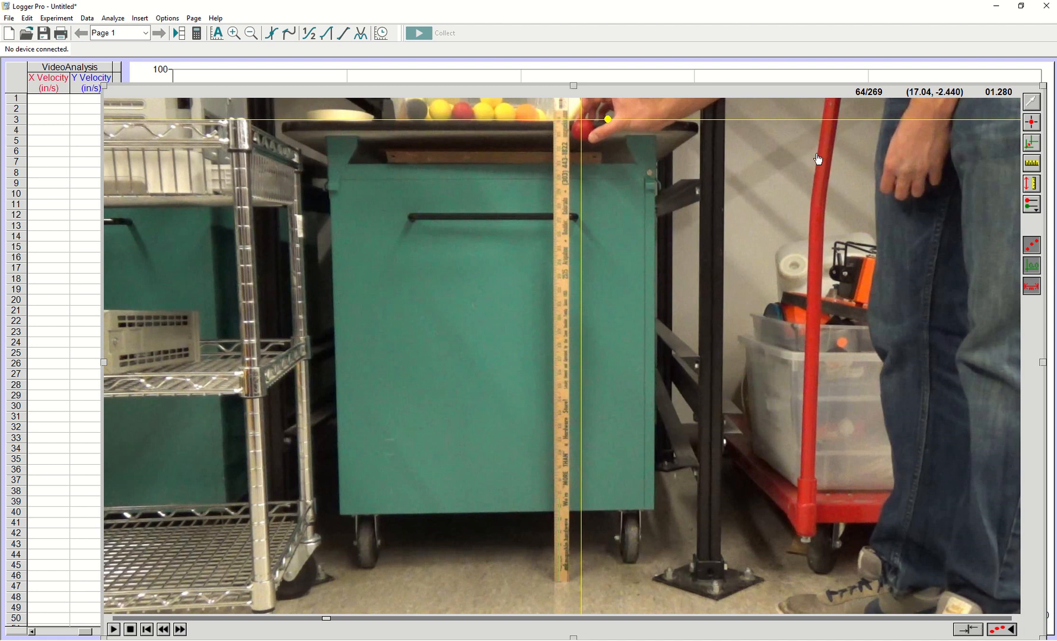
Mark the top of the held ball with tracking points in frames 64 through 75.
click(1032, 121)
click(582, 119)
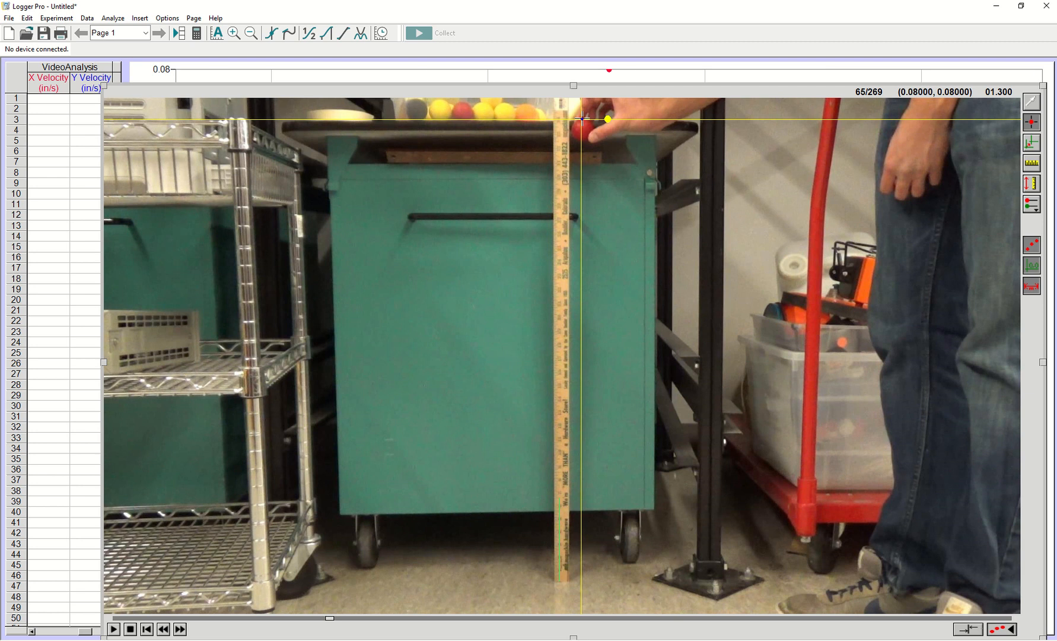
click(582, 119)
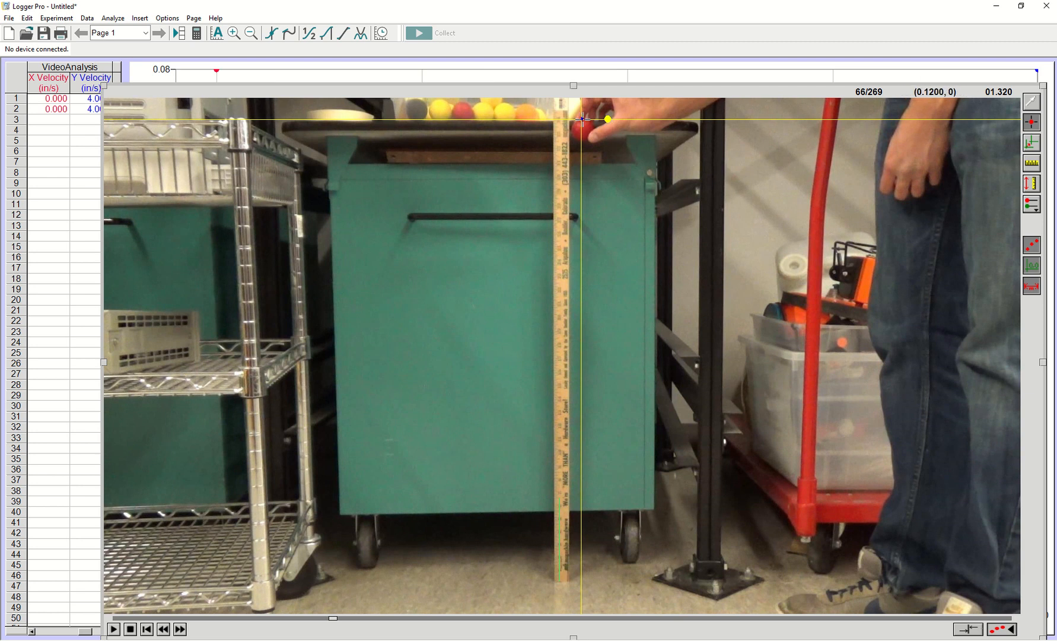
click(582, 119)
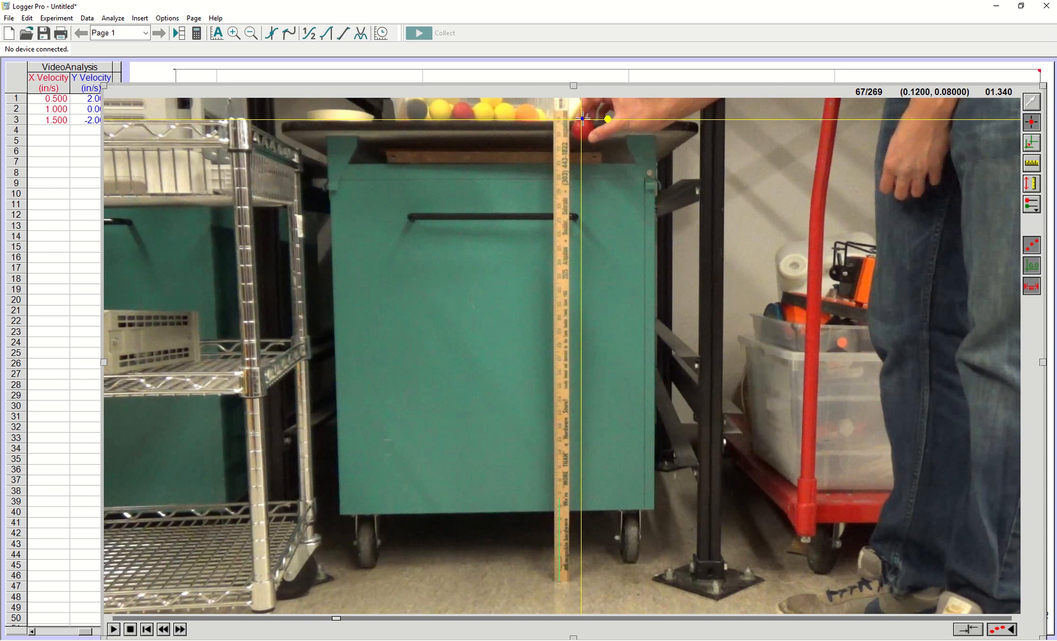
click(582, 118)
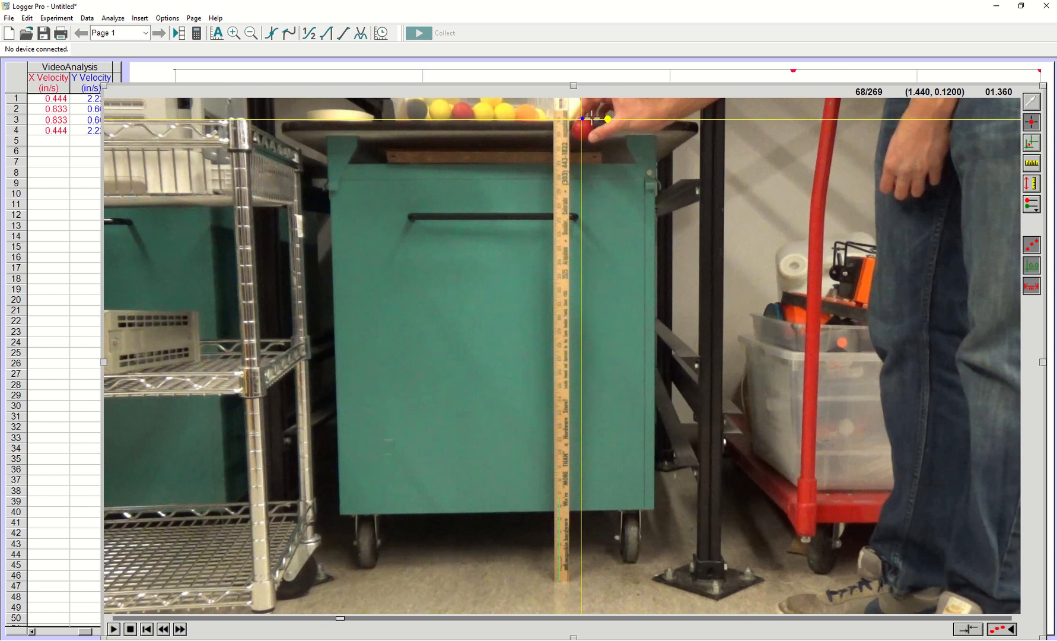
click(582, 118)
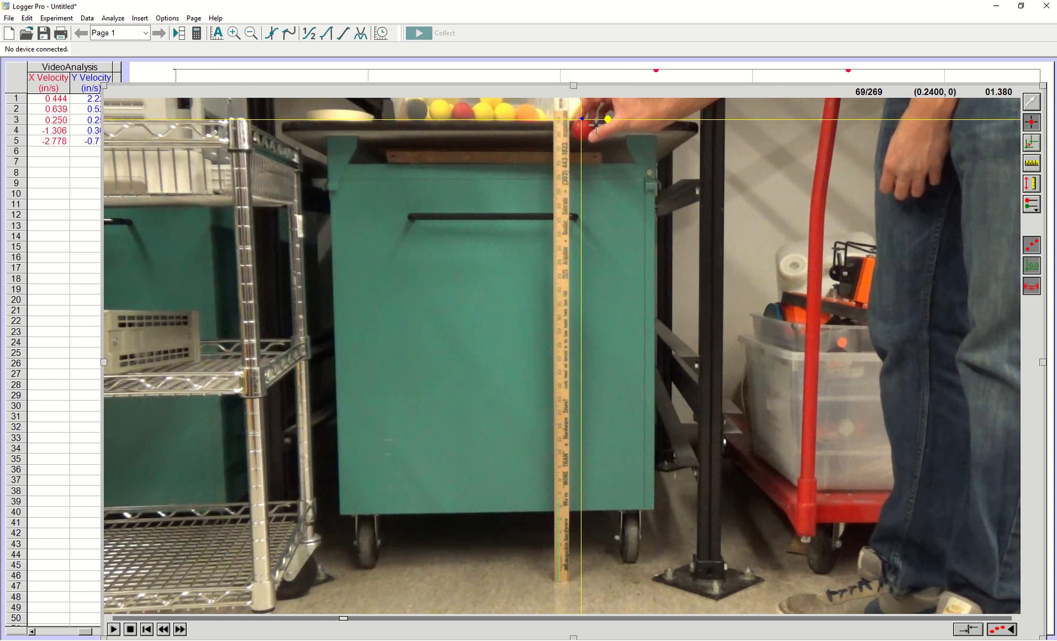
click(584, 118)
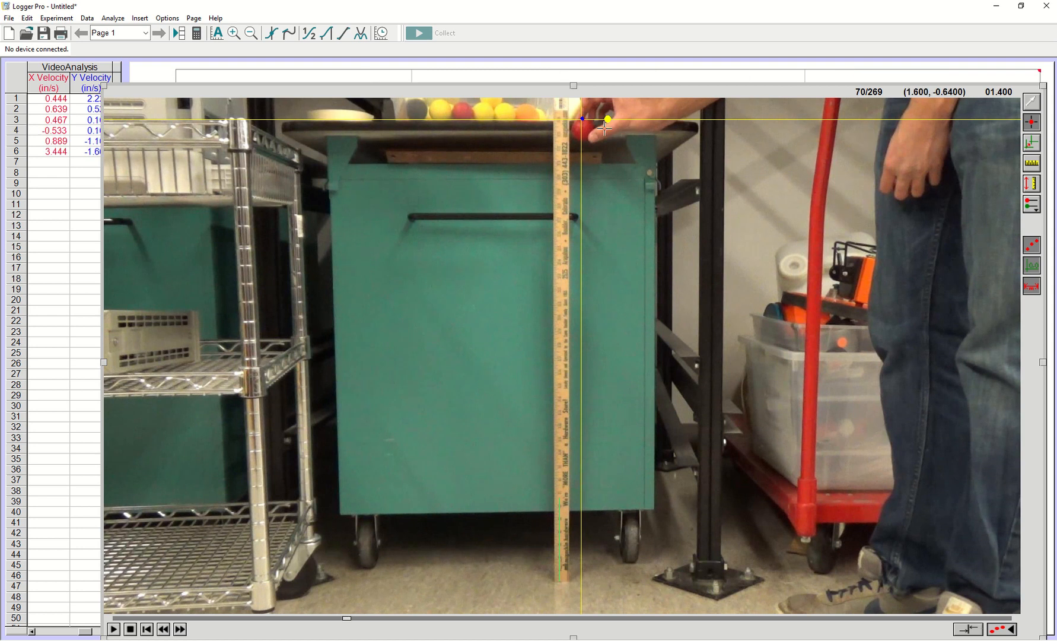
click(582, 118)
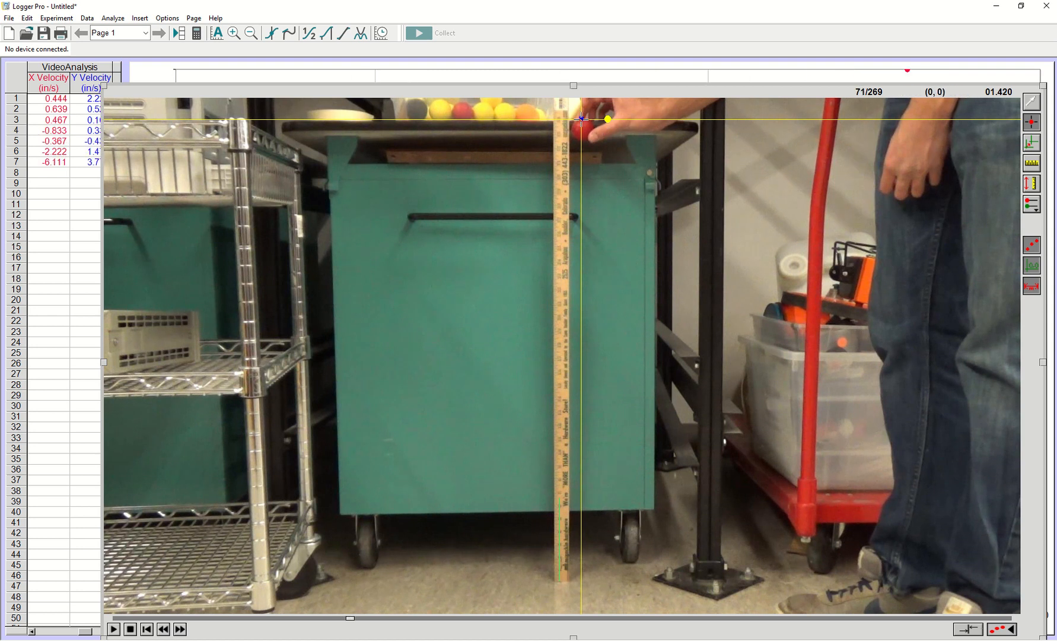
click(581, 119)
click(587, 123)
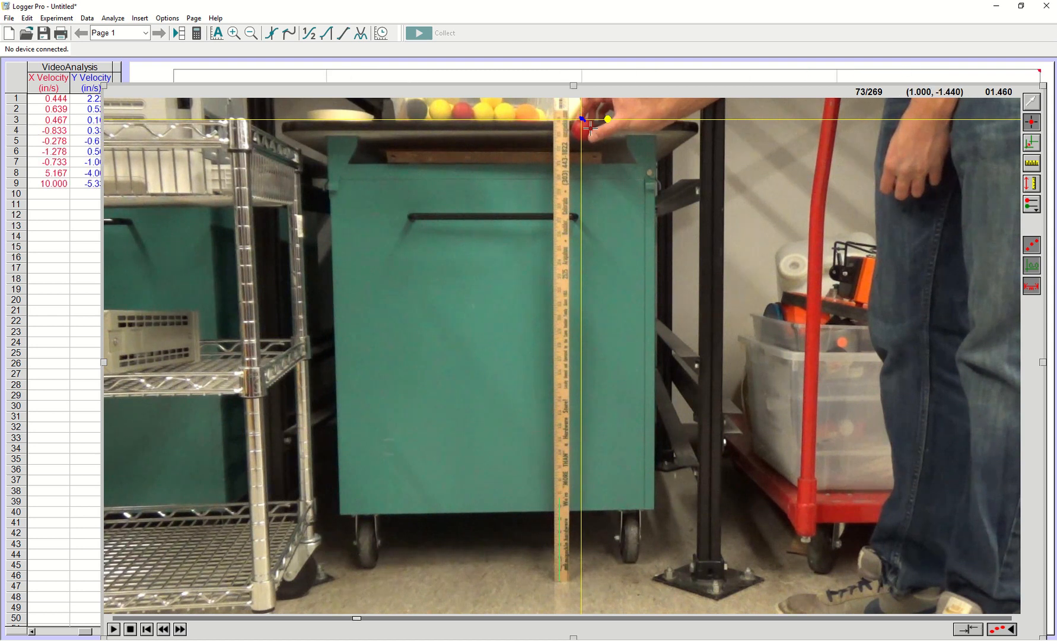
click(584, 119)
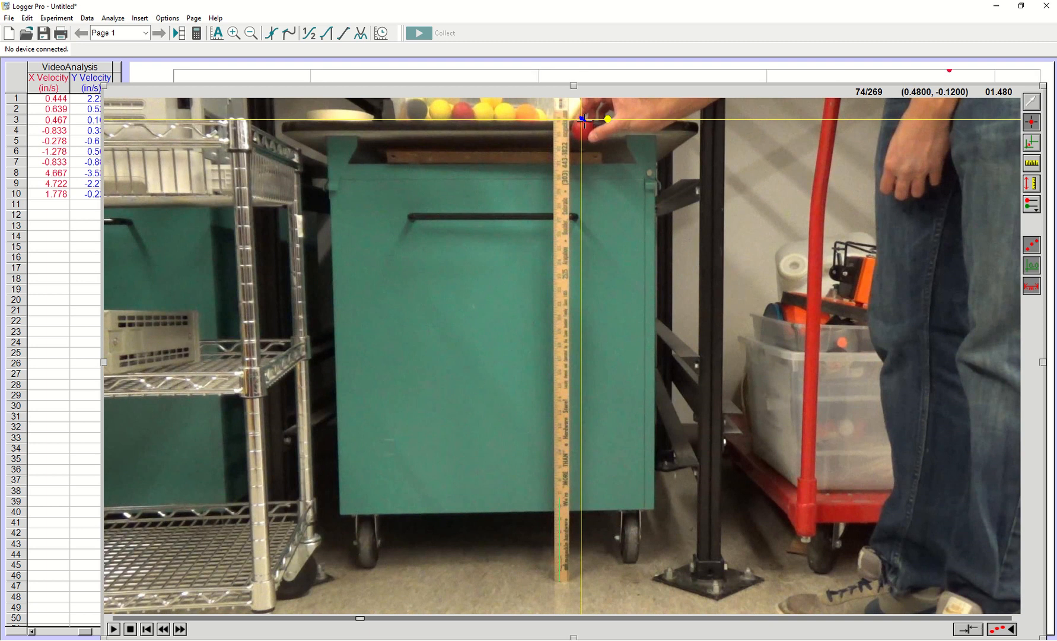
click(585, 120)
click(583, 120)
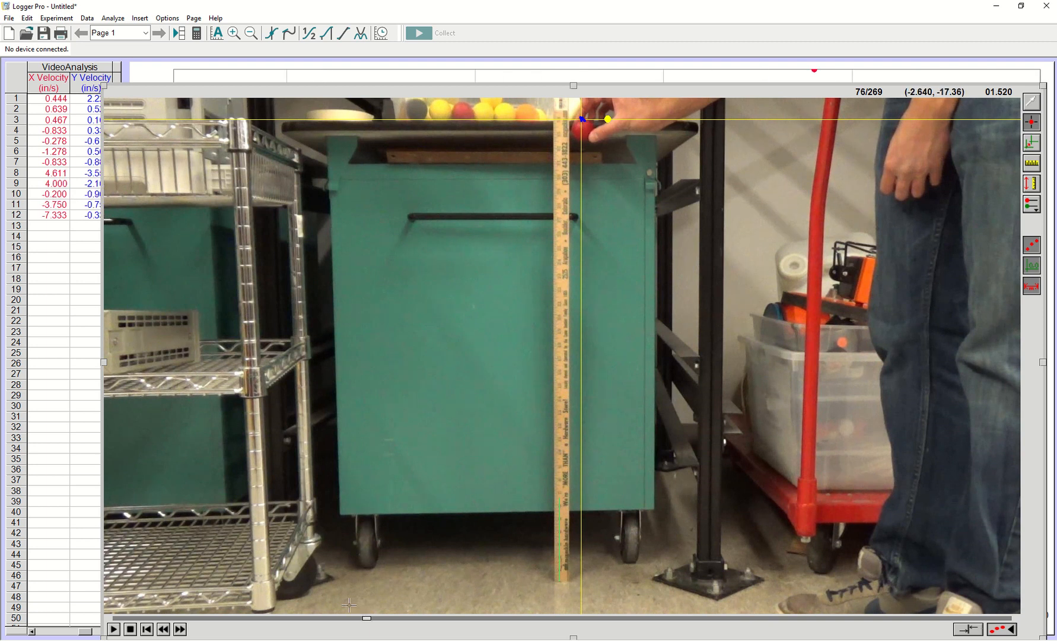
Skip ahead to frame 78 and mark the top of the falling ball in each frame through 96, down to the floor.
drag(377, 620, 378, 621)
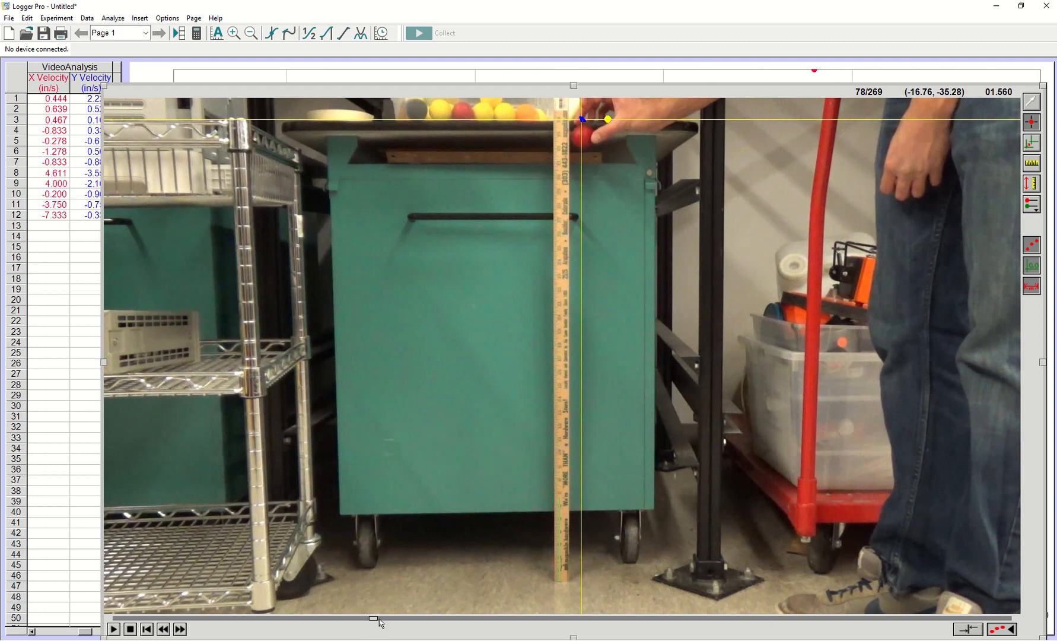
click(582, 127)
click(583, 135)
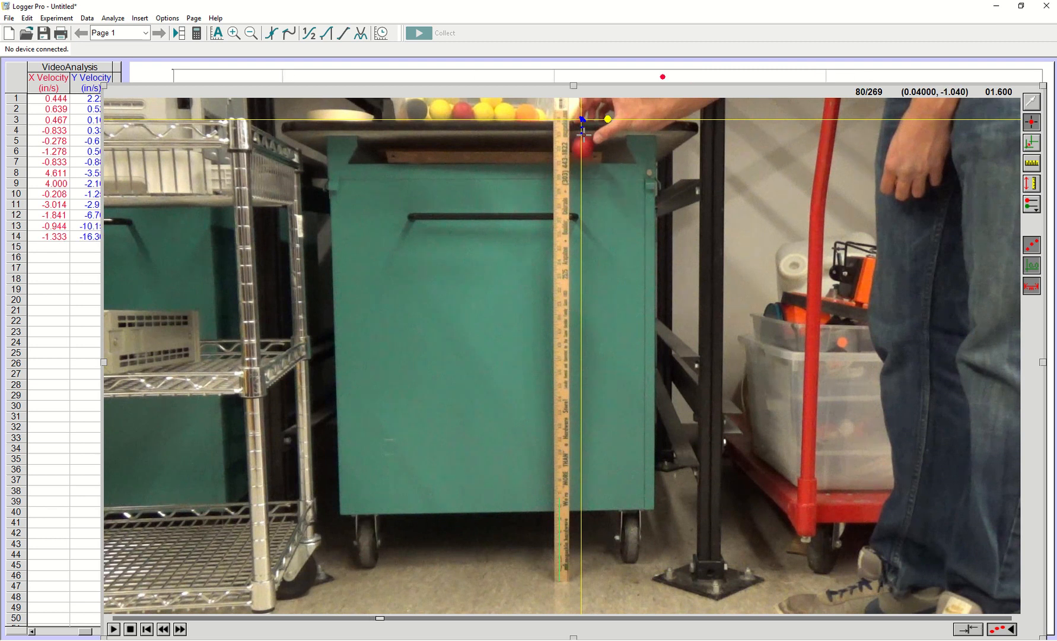
click(582, 141)
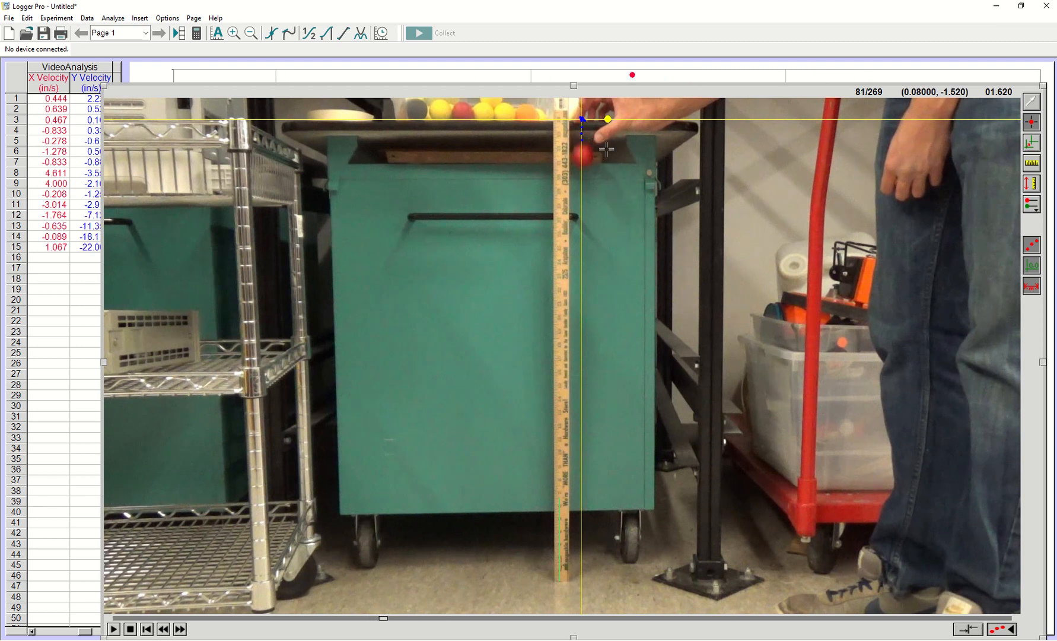
click(583, 147)
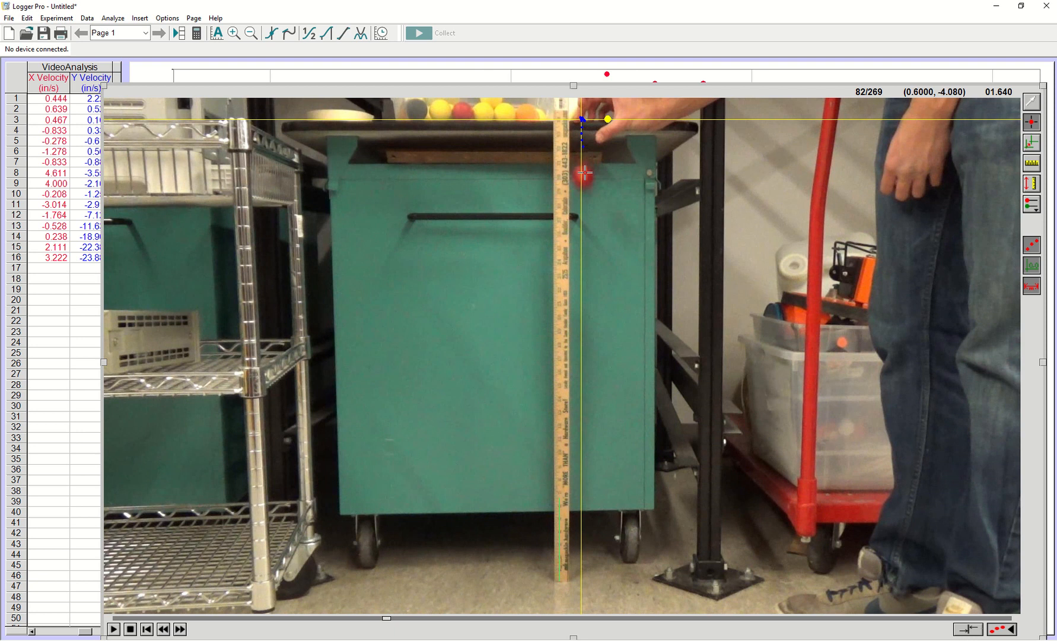
click(582, 168)
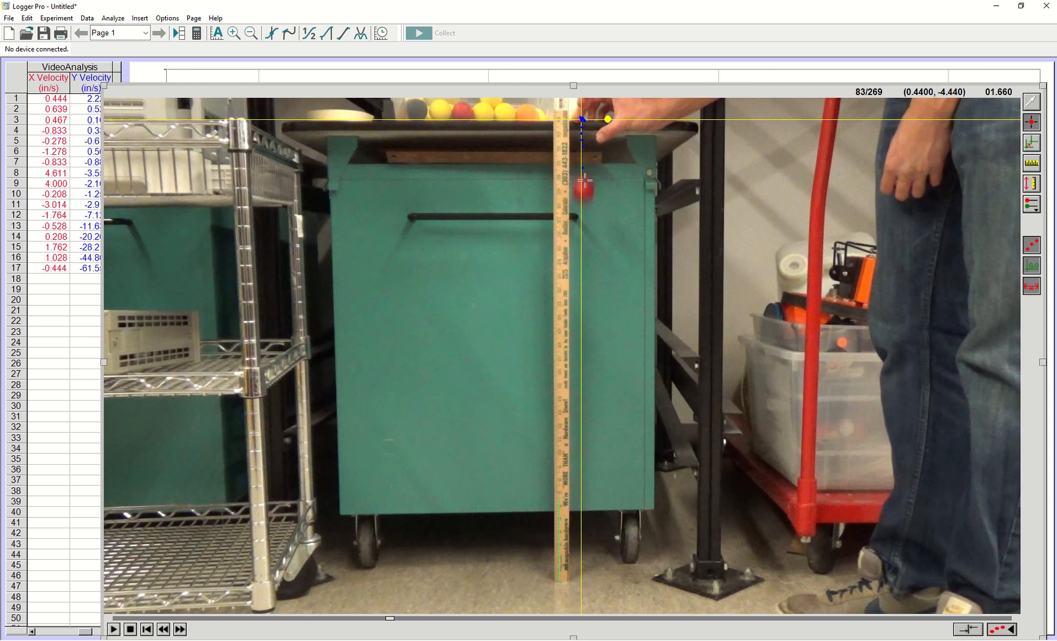
click(585, 179)
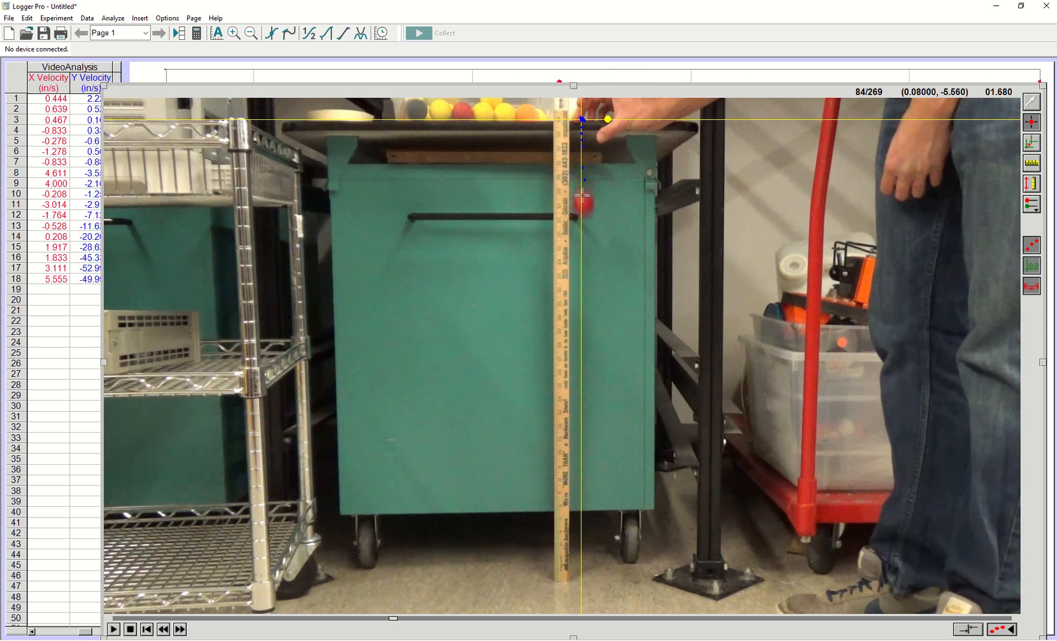
click(582, 195)
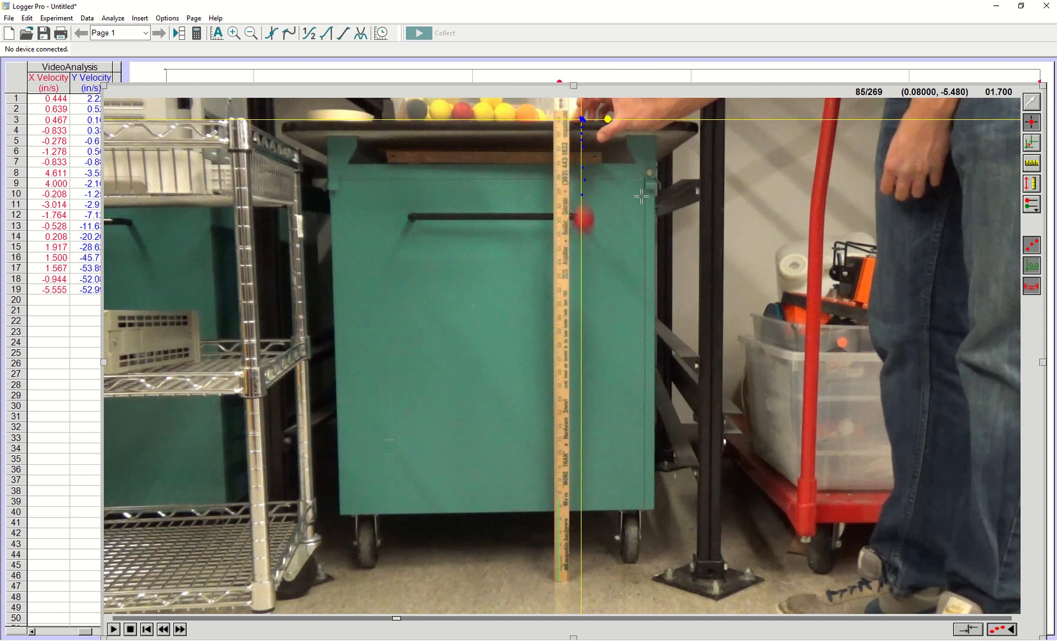
click(585, 213)
click(585, 228)
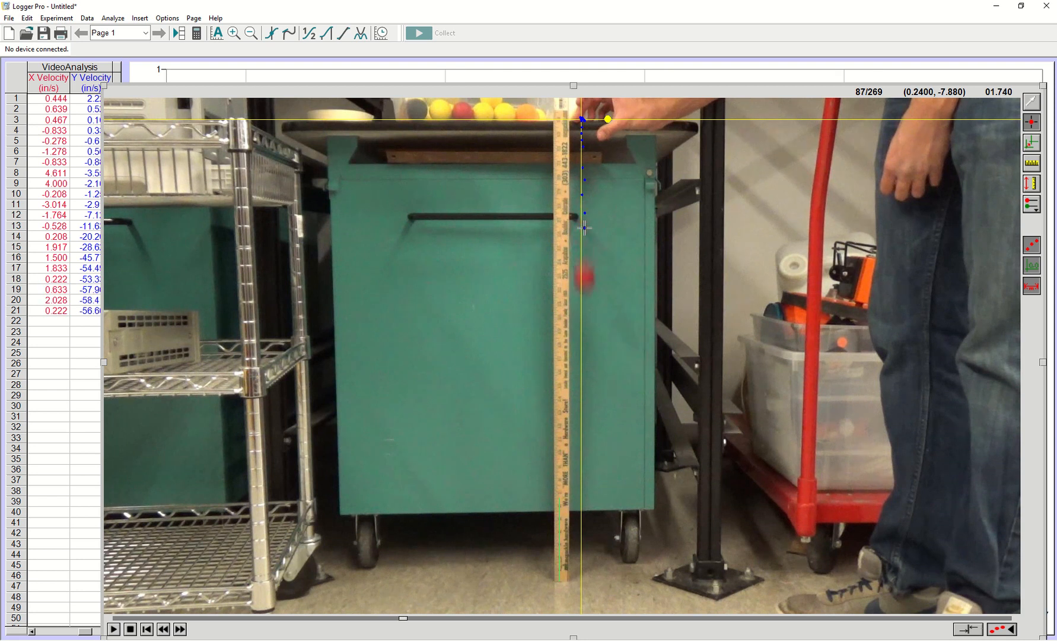
click(583, 267)
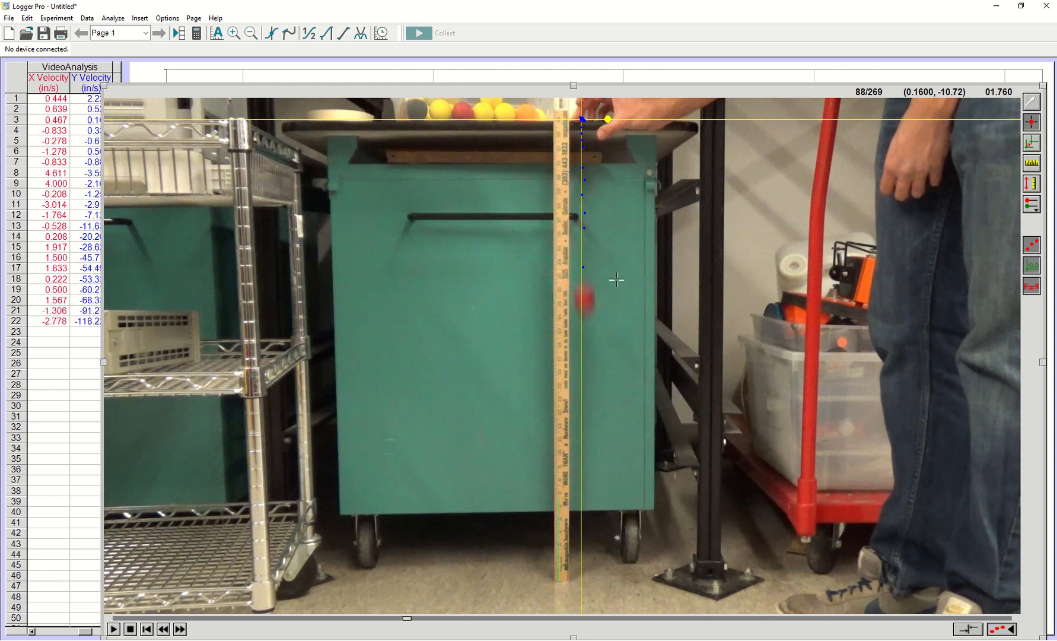
click(586, 290)
click(585, 314)
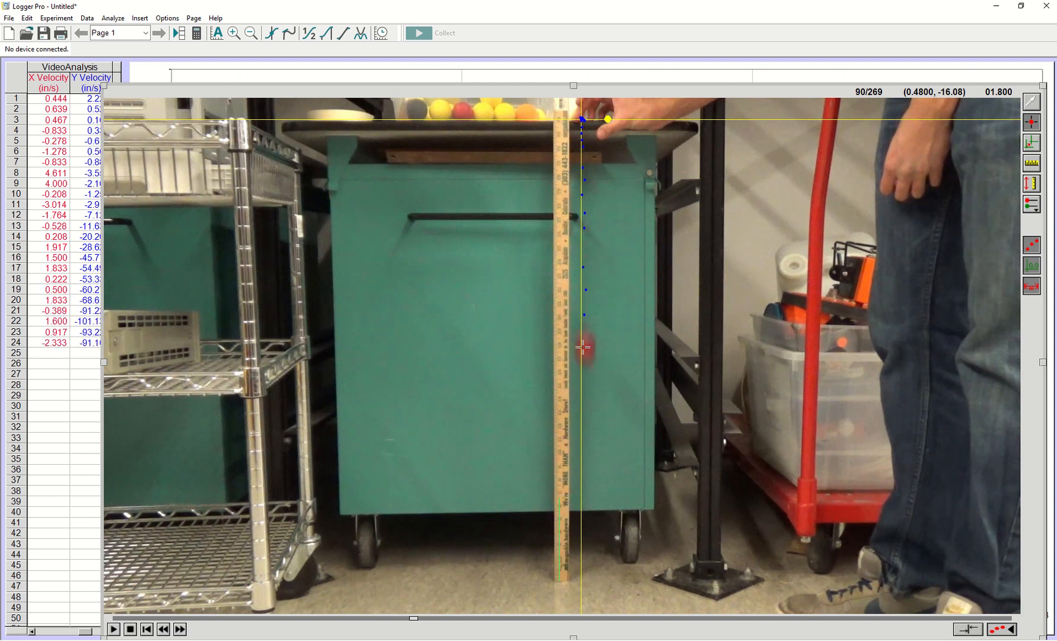
click(583, 340)
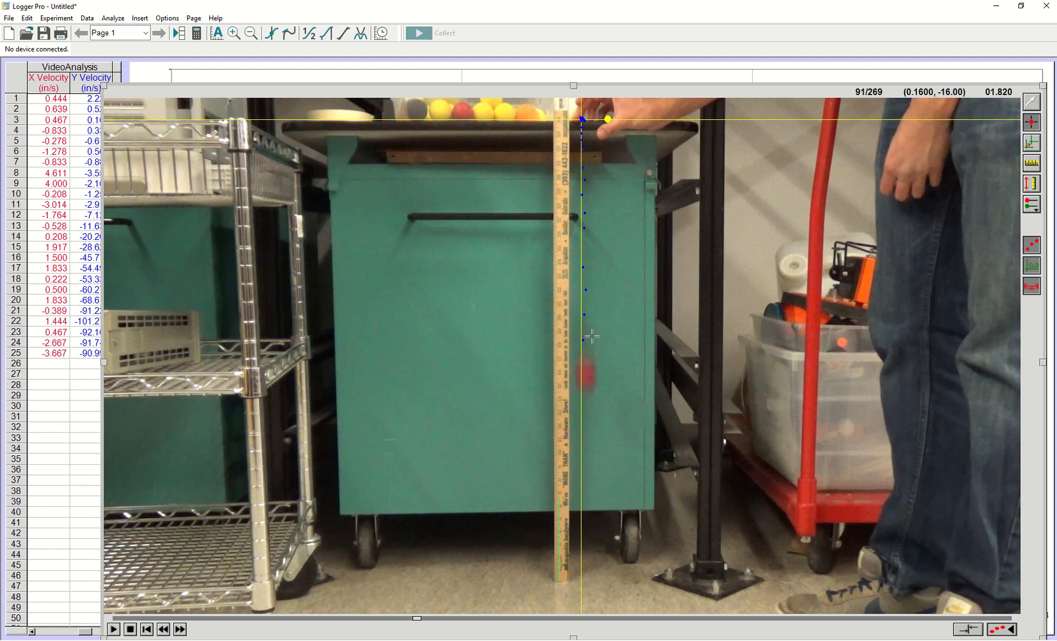
click(584, 366)
click(585, 422)
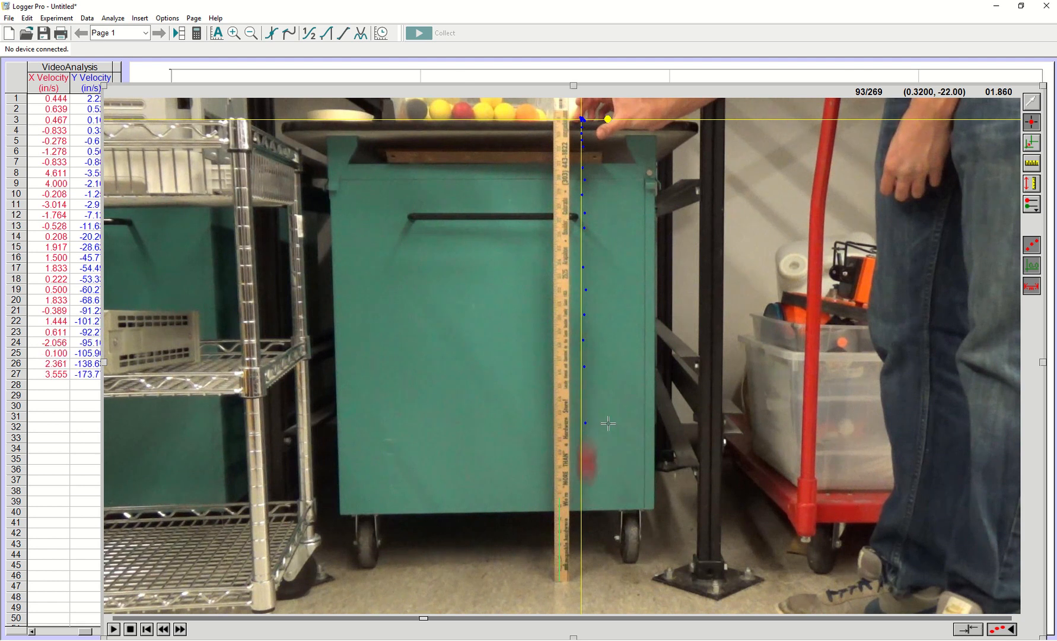
click(587, 454)
click(587, 485)
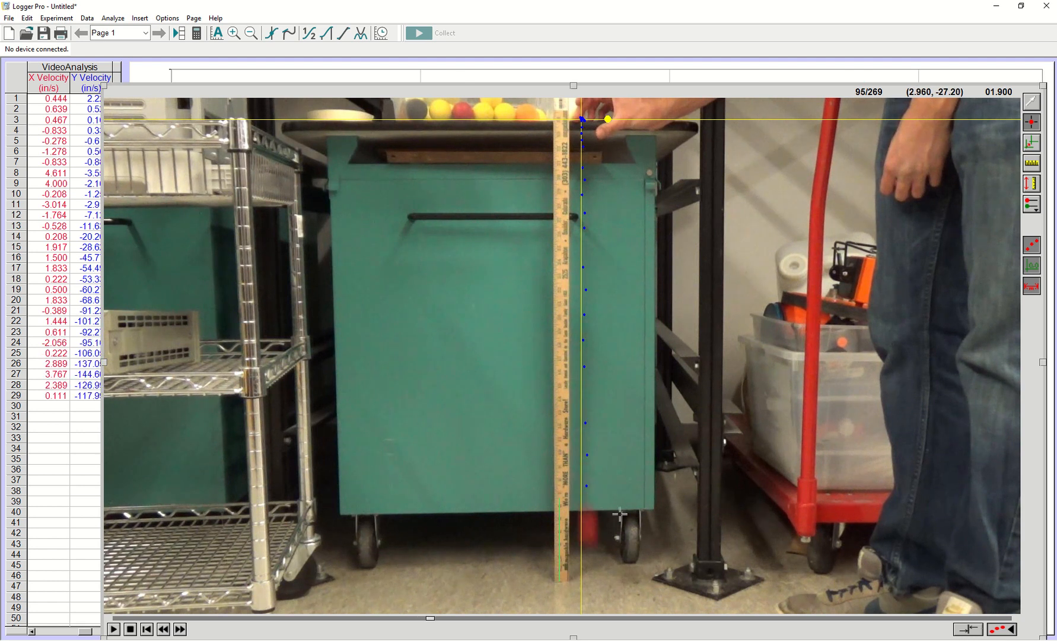
click(591, 517)
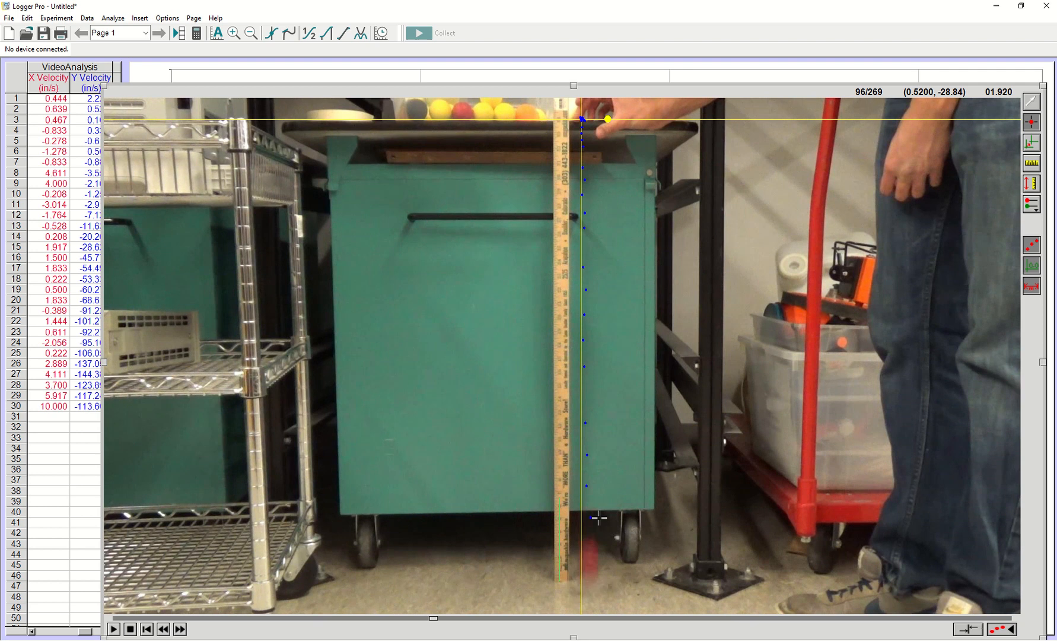
click(588, 546)
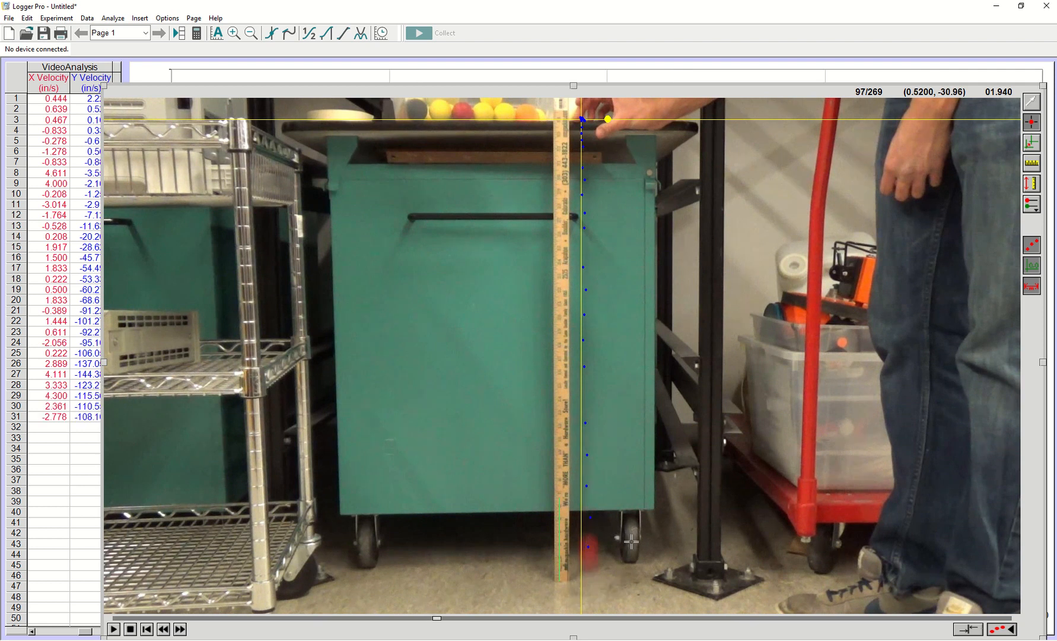
Mark the top of the rebounding ball in each frame from 97 through 103 as it rises from the floor.
click(591, 541)
click(591, 515)
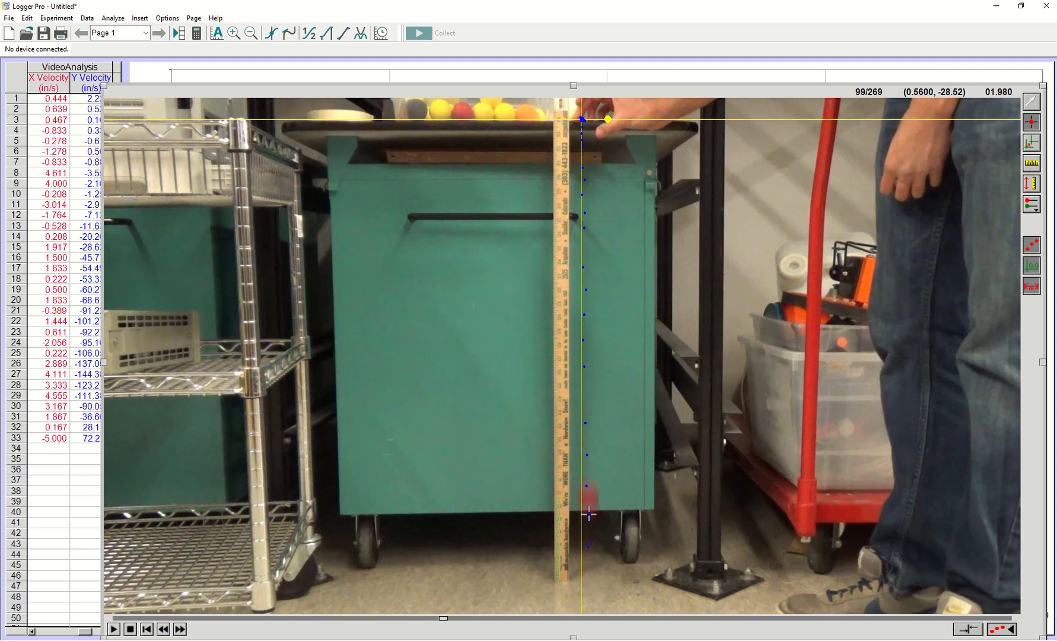
click(590, 486)
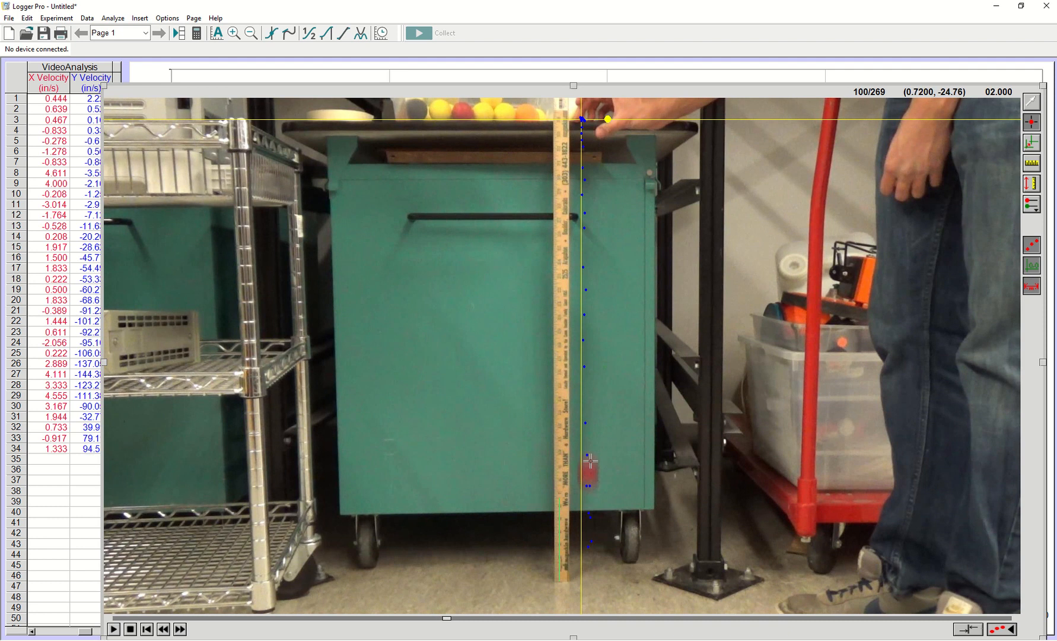
click(589, 460)
click(588, 435)
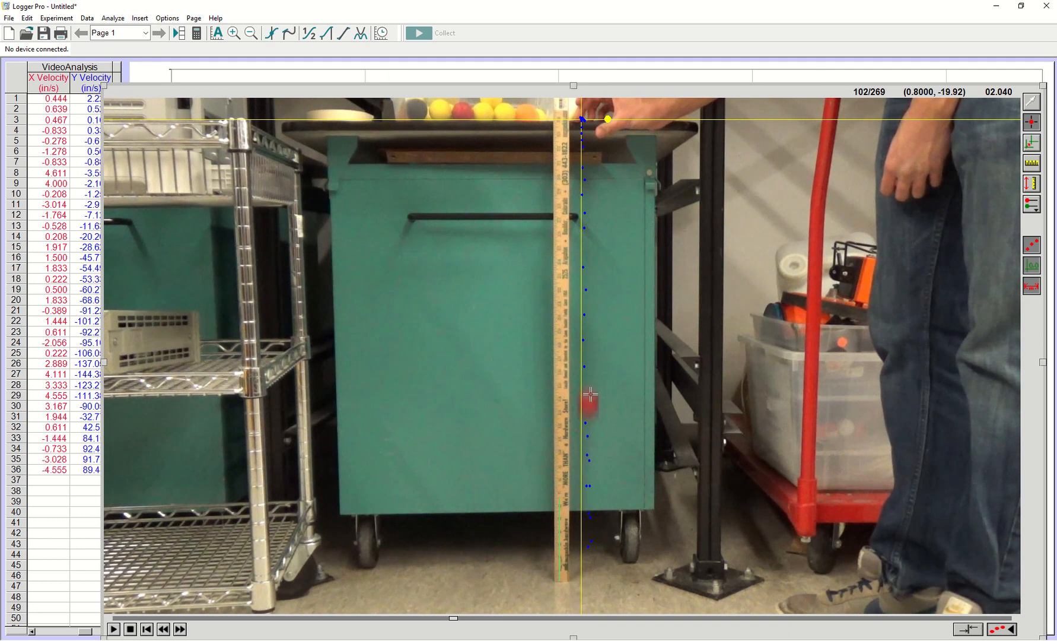
click(590, 393)
click(592, 372)
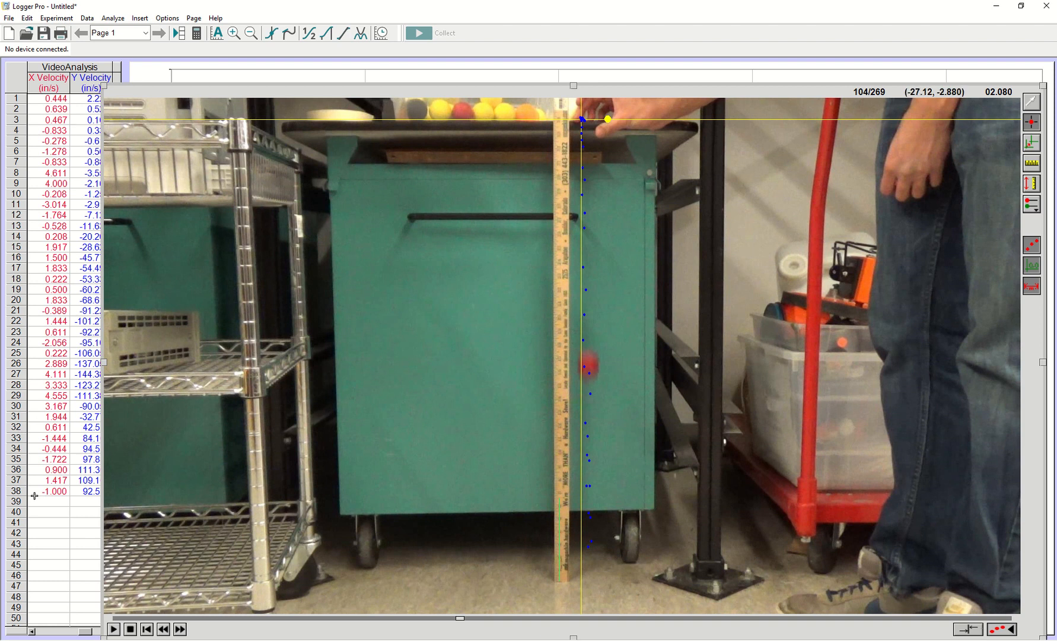
Export the video analysis data as a text file named LoggerProData in the BBlab folder.
click(12, 19)
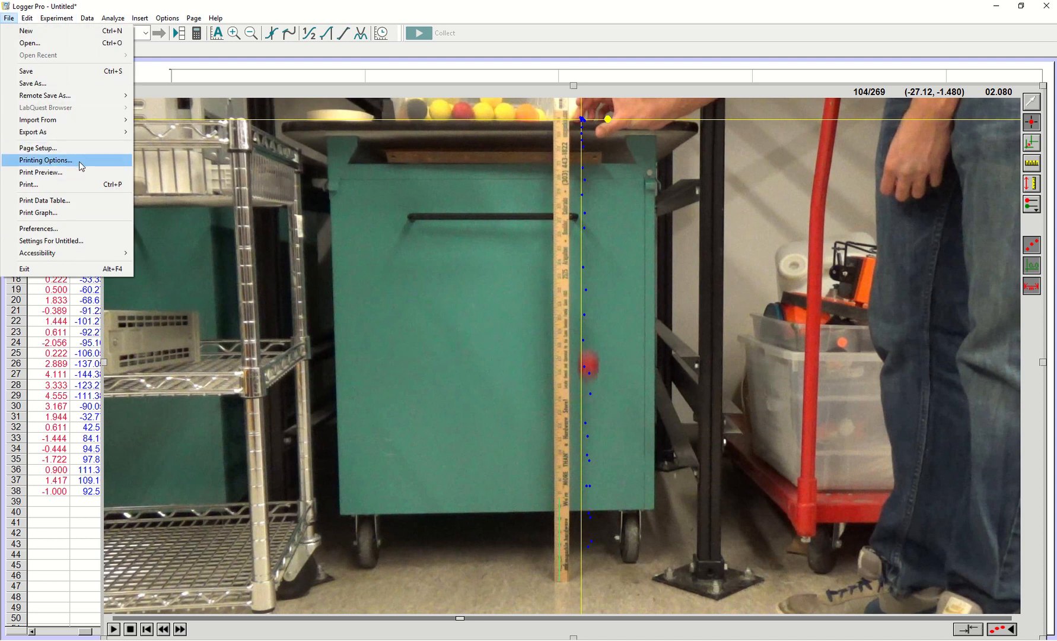
mouse_move(73, 133)
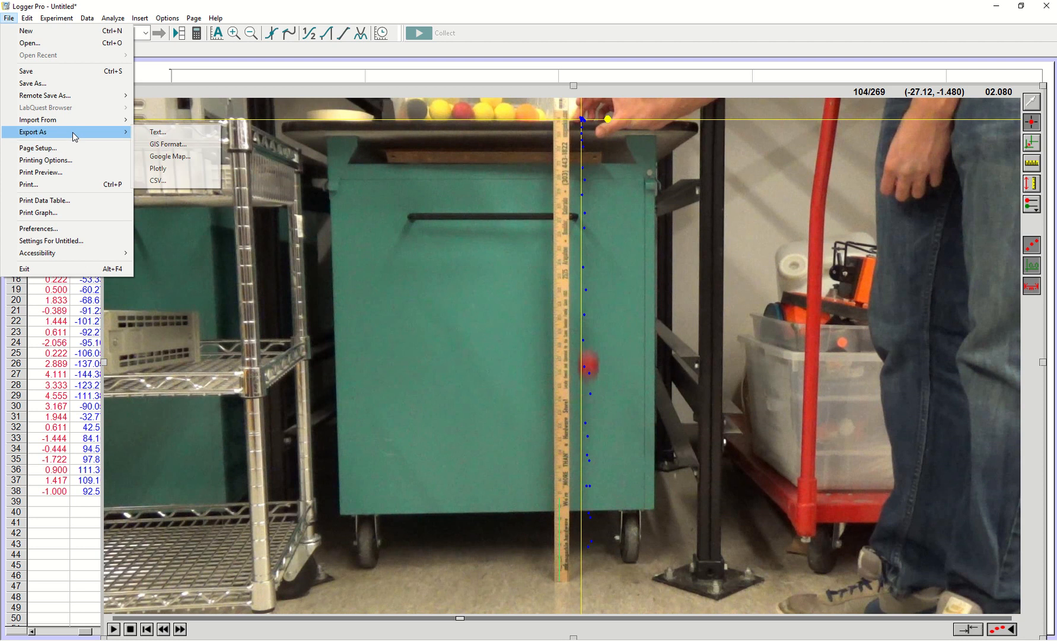
click(153, 132)
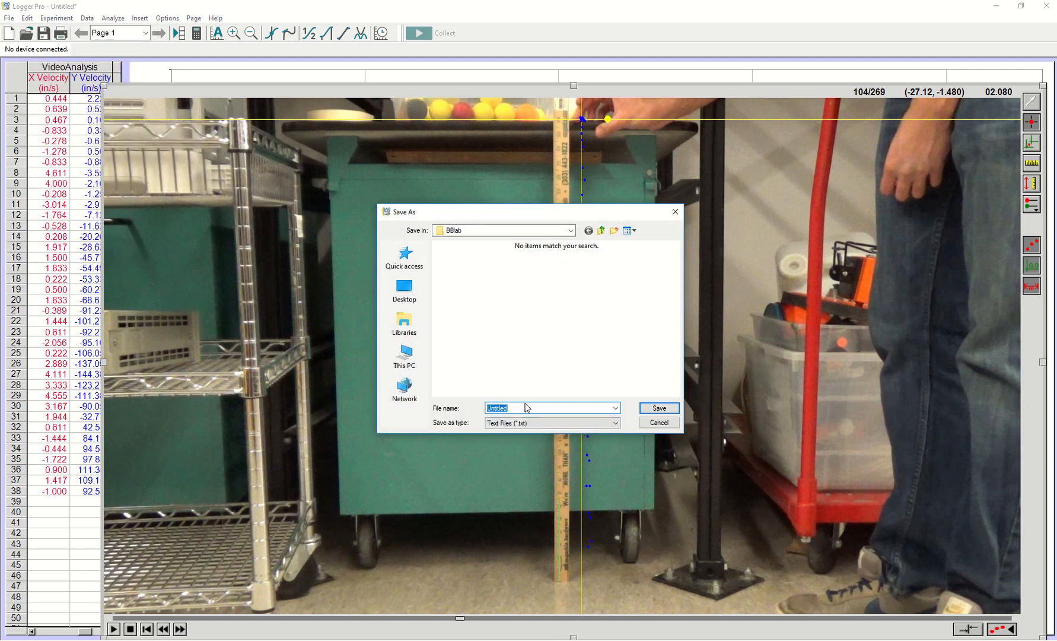
text(LoggerProData)
key(Return)
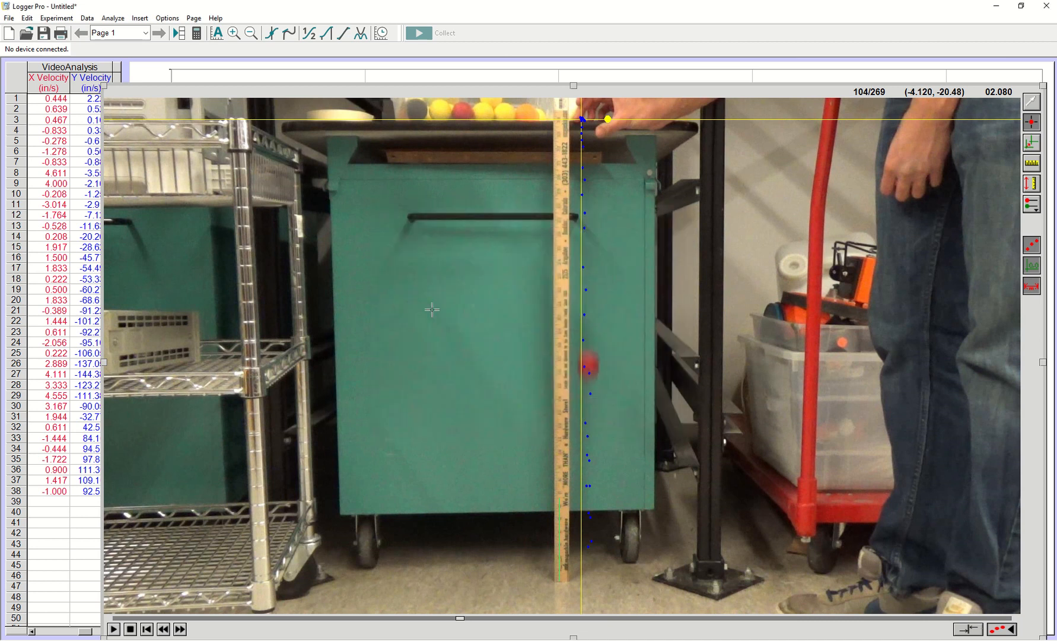
Switch to the BBlab folder in File Explorer, open LoggerProData in Notepad and look through its time, position and velocity columns.
click(120, 640)
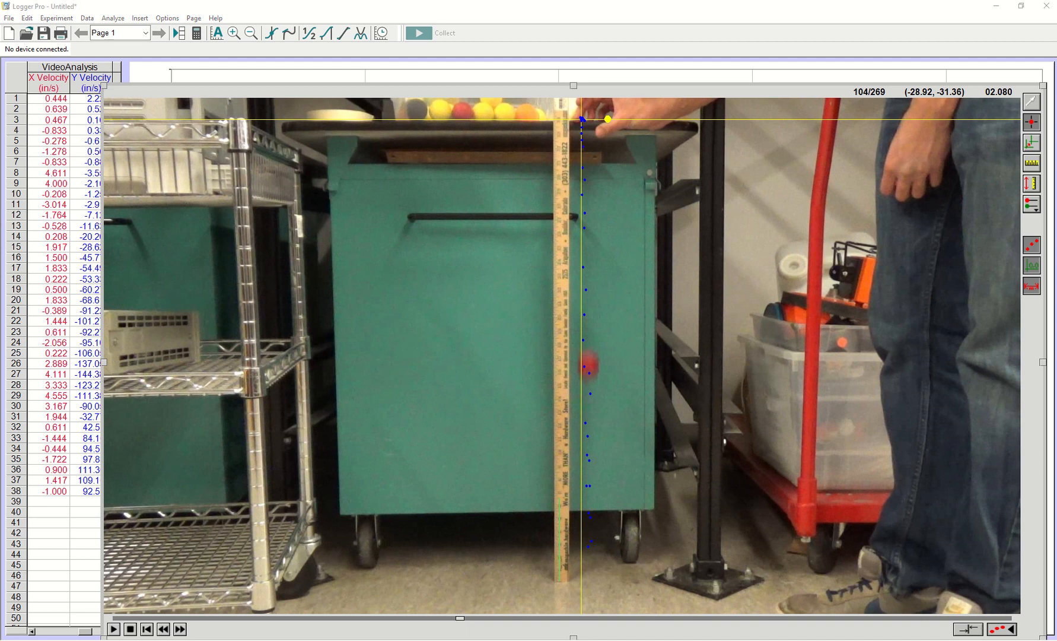
click(140, 604)
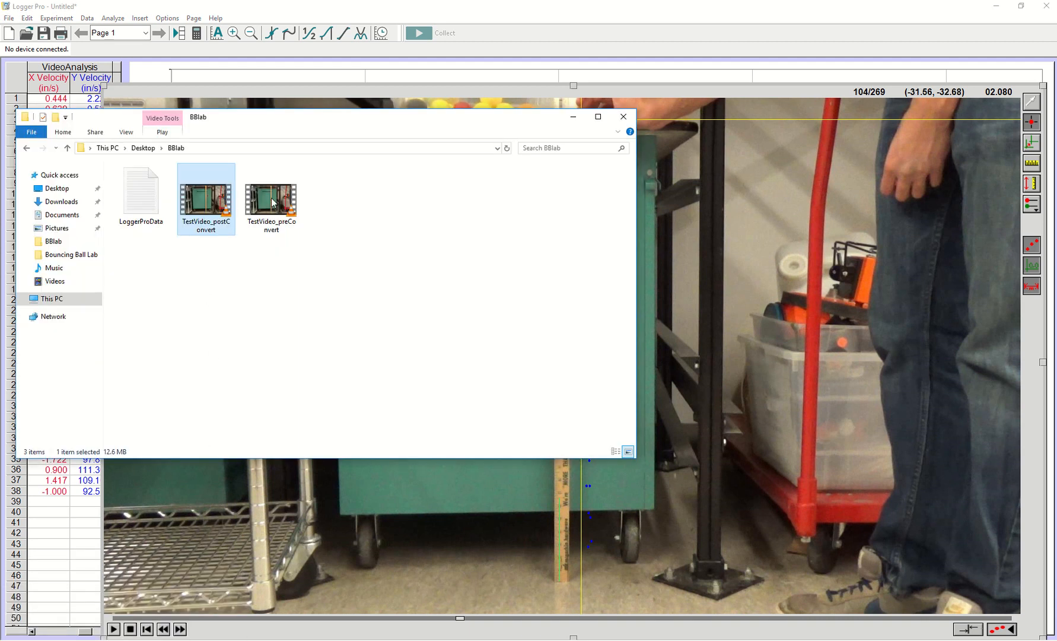
drag(308, 118, 511, 94)
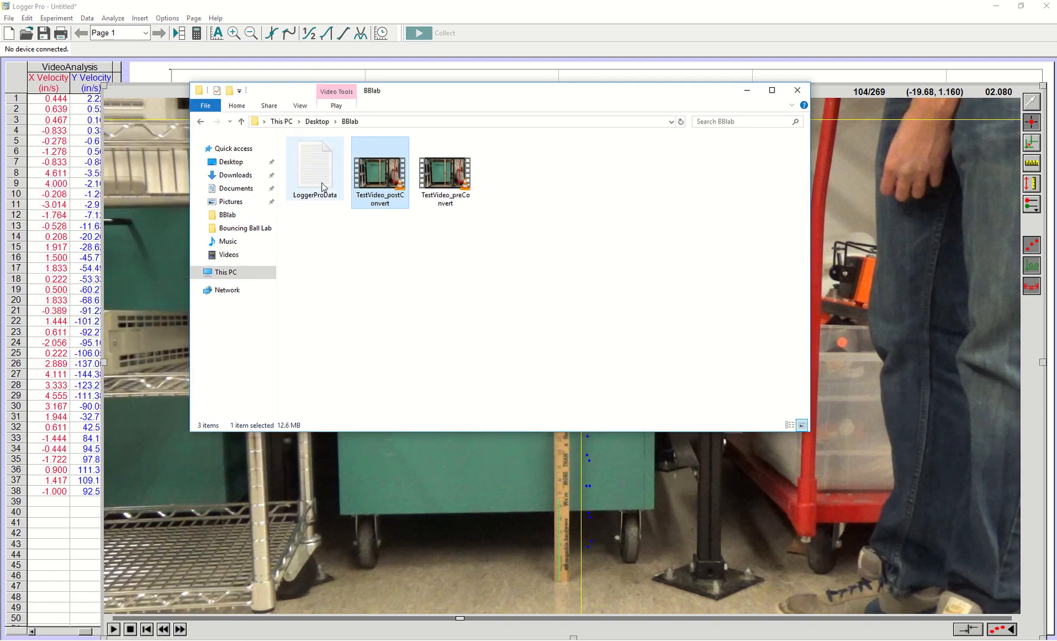
click(326, 196)
right_click(326, 196)
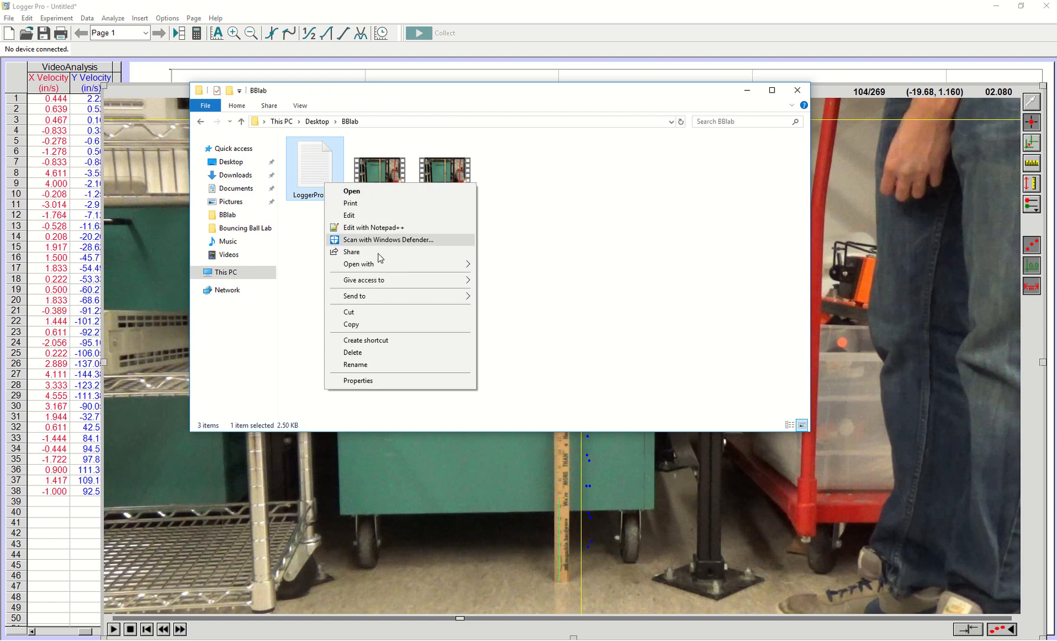
mouse_move(392, 266)
click(502, 271)
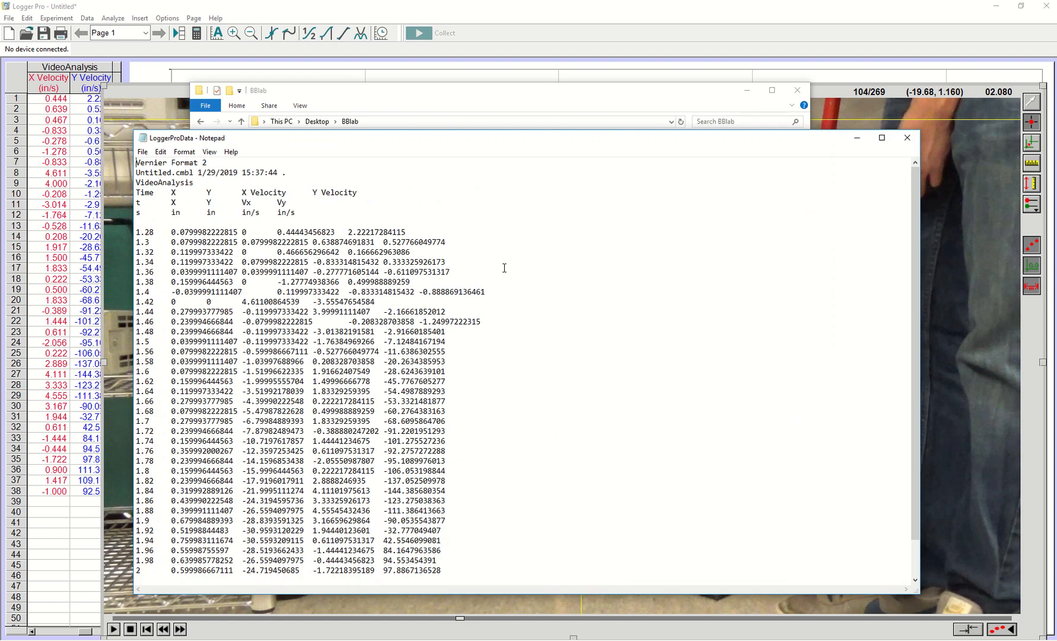
scroll(503, 573, down, 2)
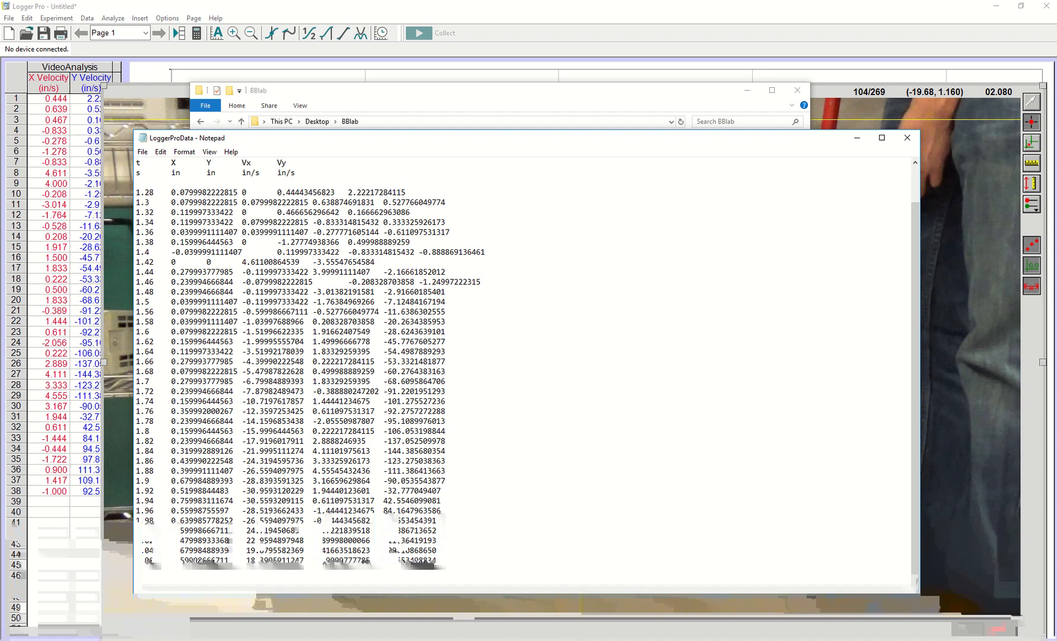
drag(442, 560, 237, 155)
click(580, 344)
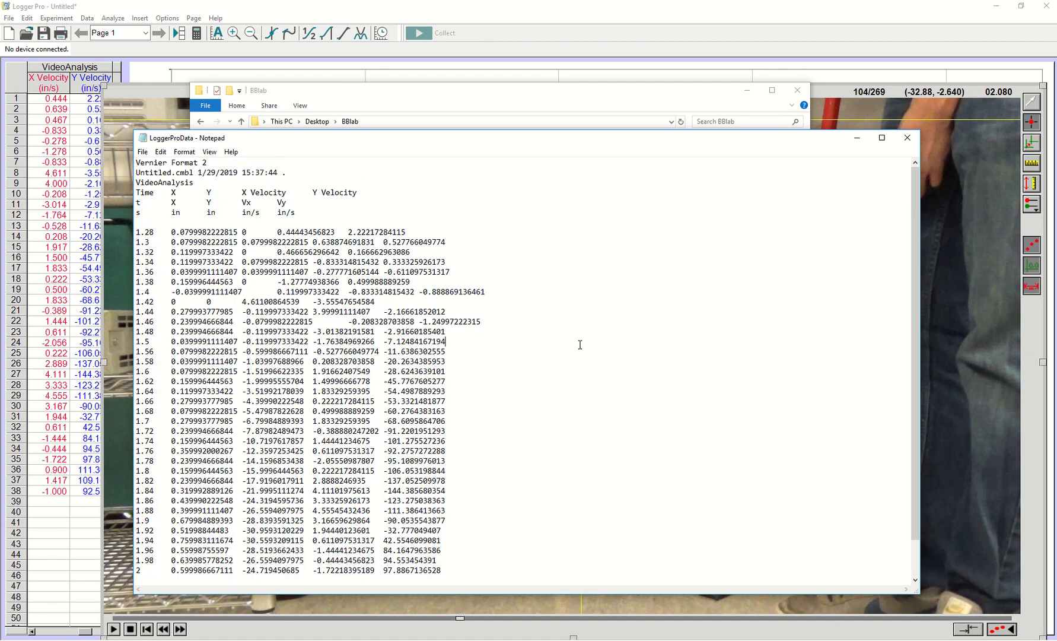